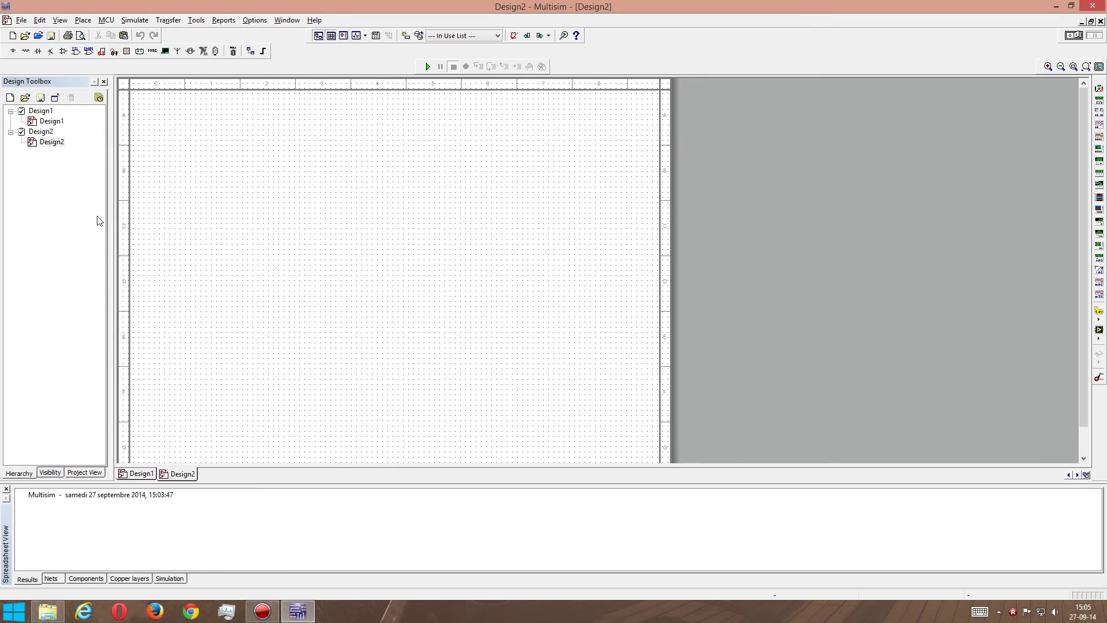
Save the Design2 schematic as Design2.ms12 in the Circuit Design Suite 12.0 folder.
click(129, 474)
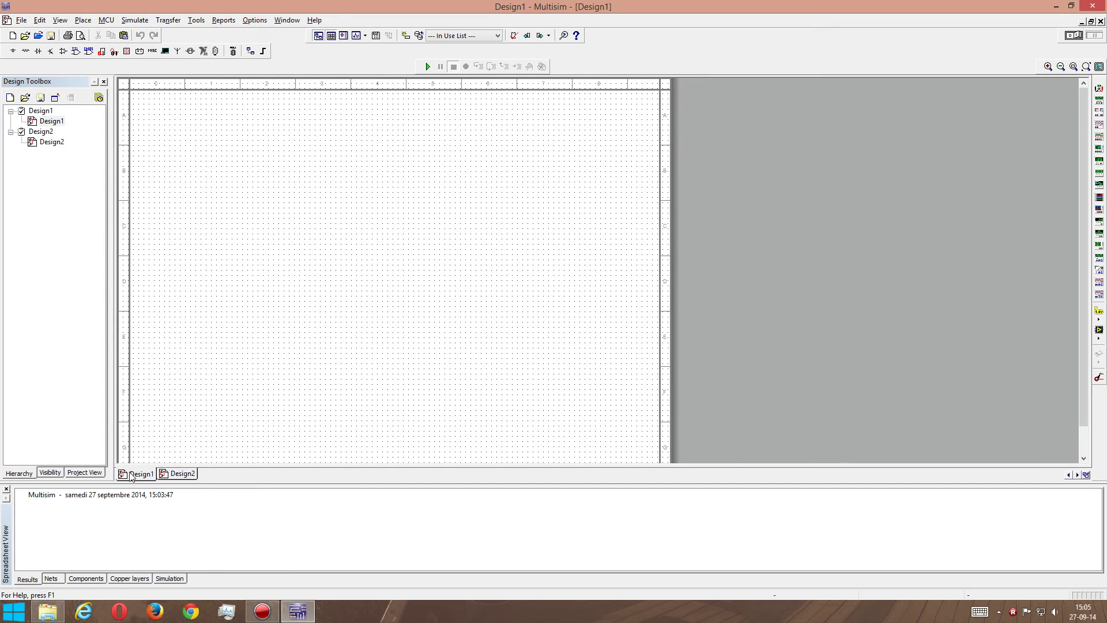
click(170, 477)
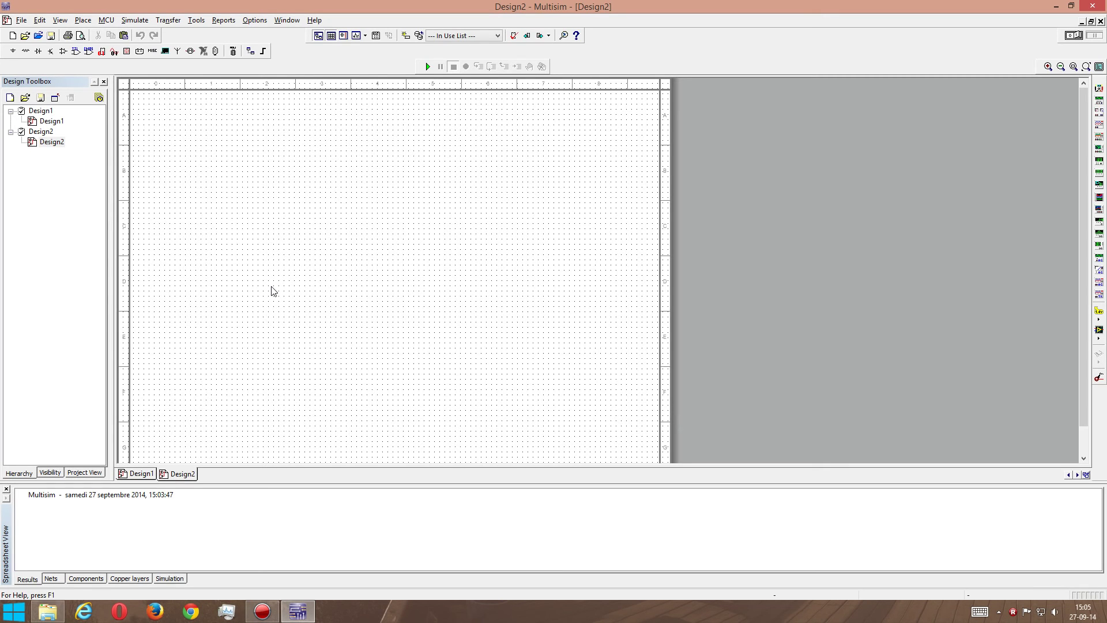
click(51, 35)
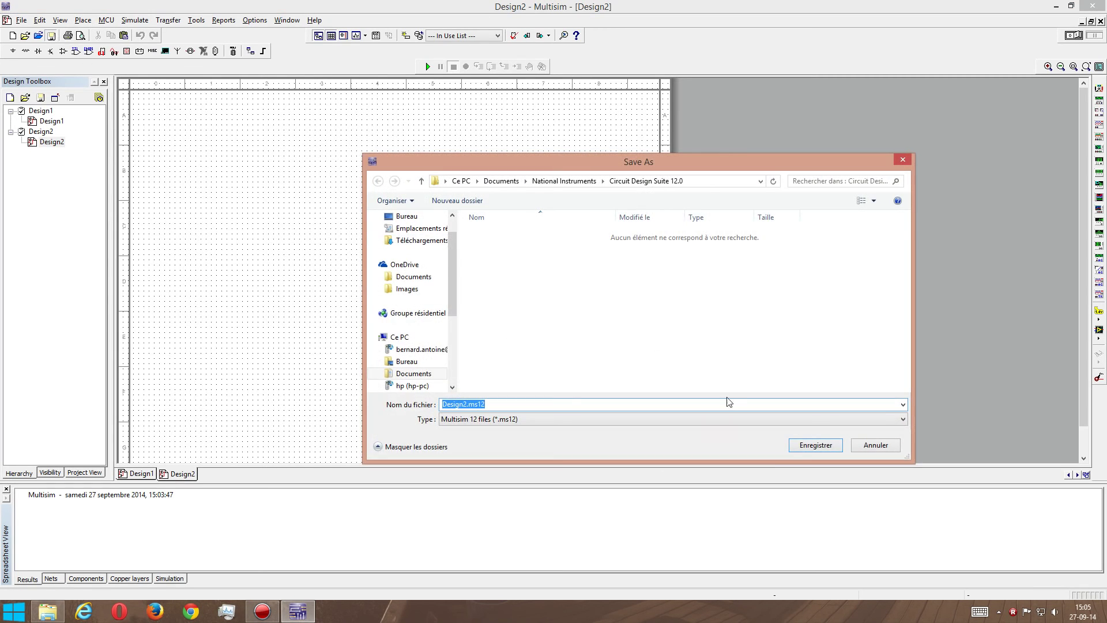
click(807, 446)
Close the Design2 project so that only Design1 stays open.
click(41, 131)
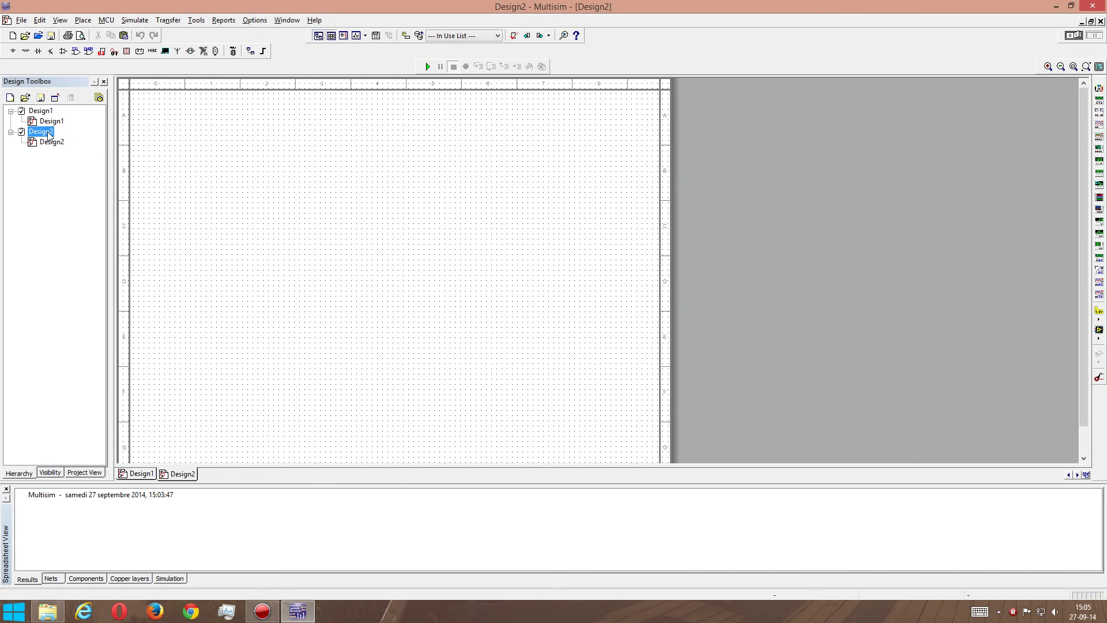
right_click(49, 134)
click(80, 166)
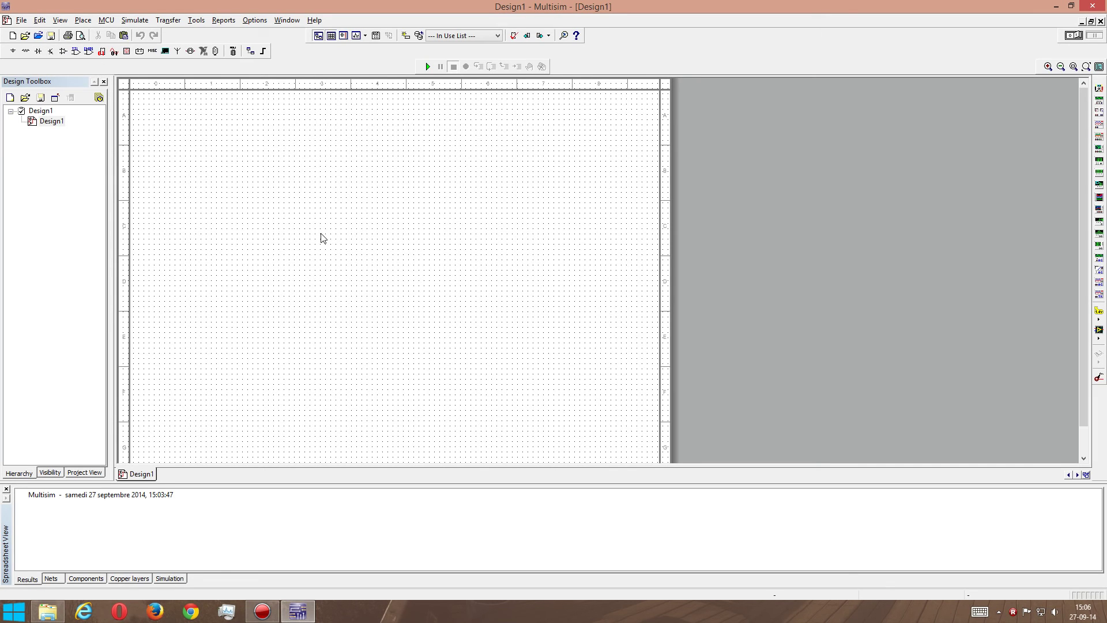
Search all groups of the Master Database for the component Ground.
click(12, 52)
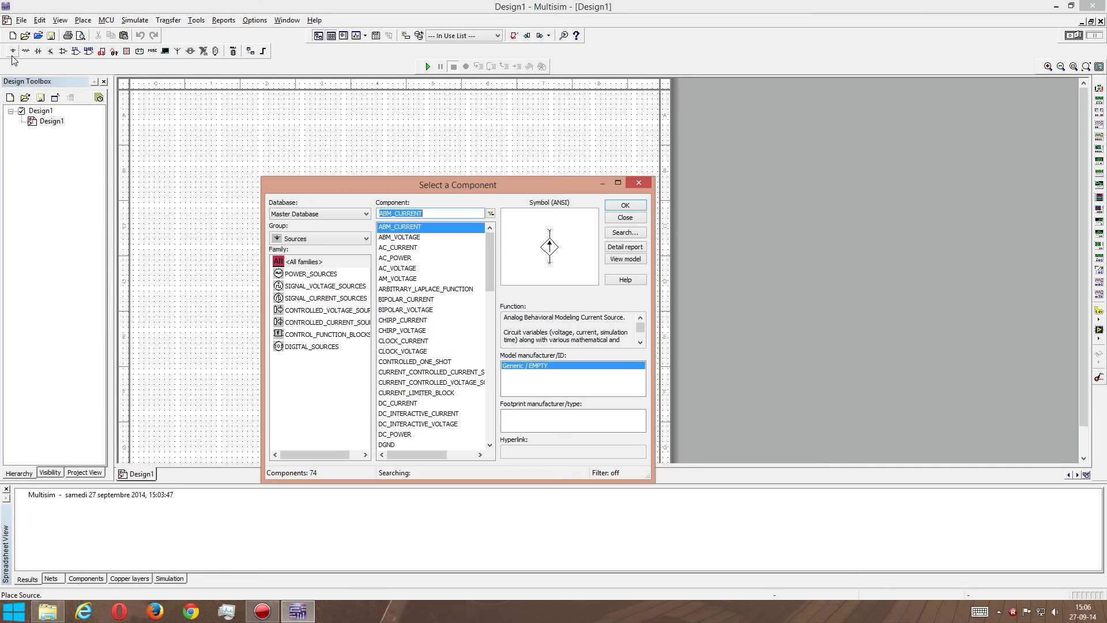
click(340, 240)
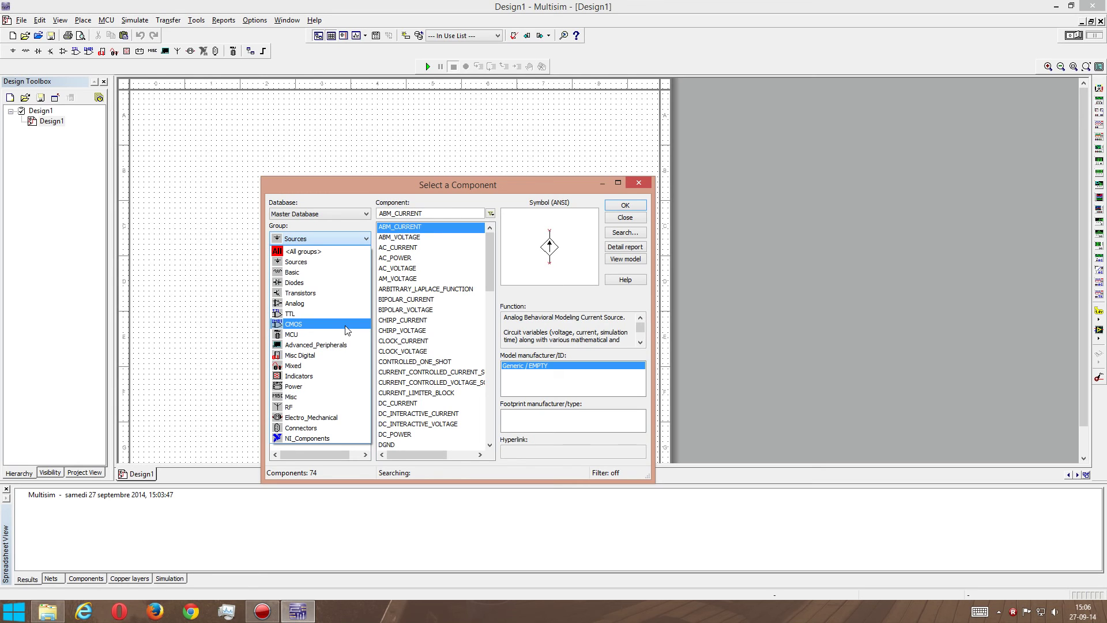
click(338, 253)
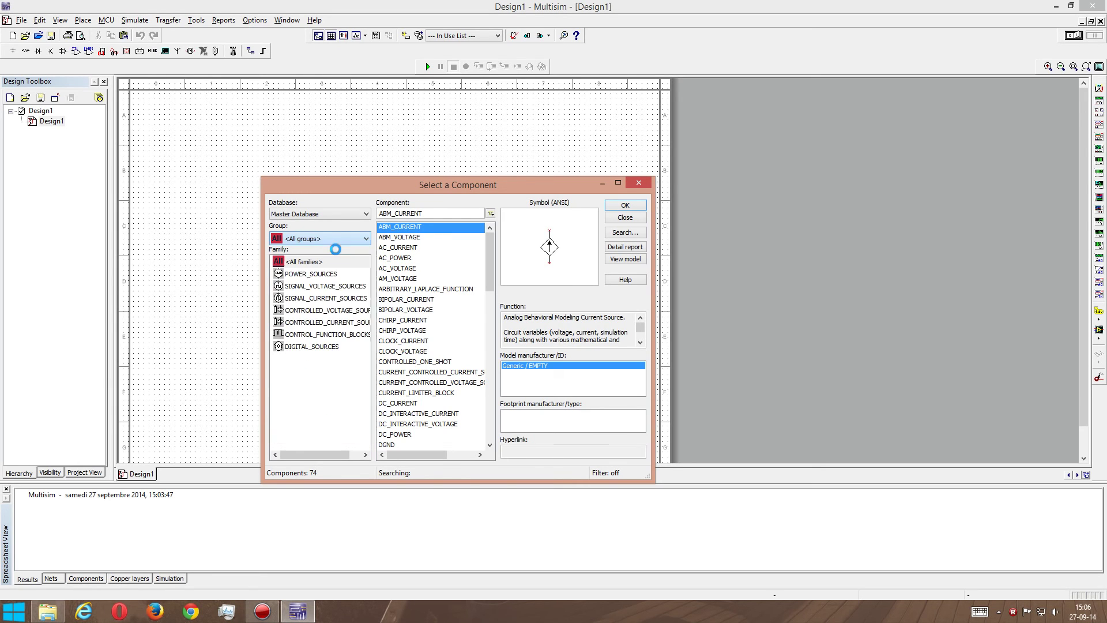
click(434, 213)
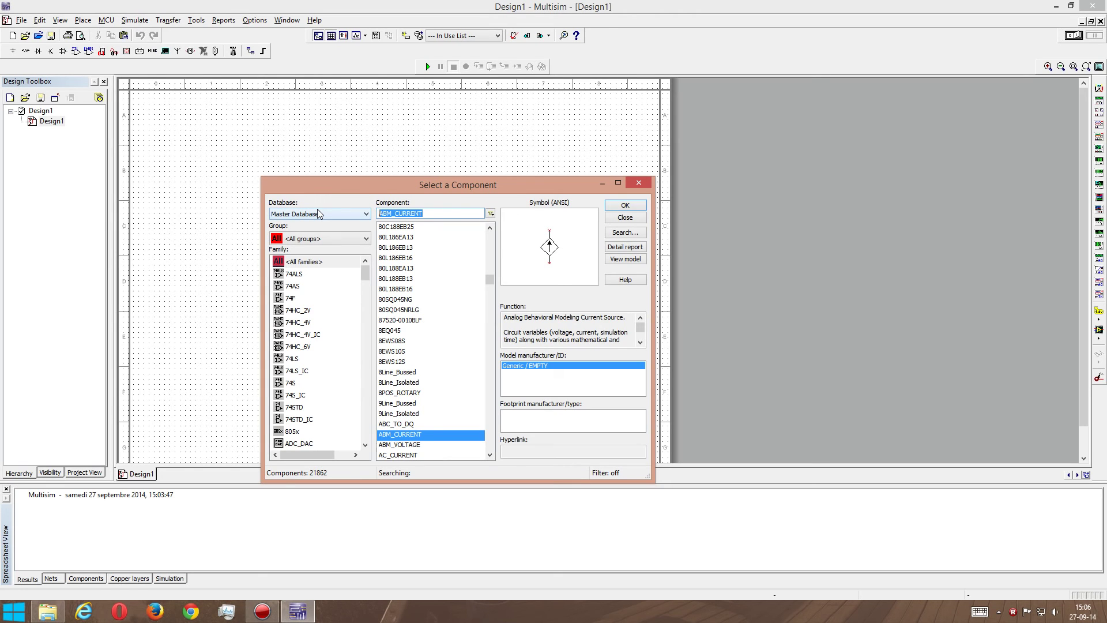
text(Ground)
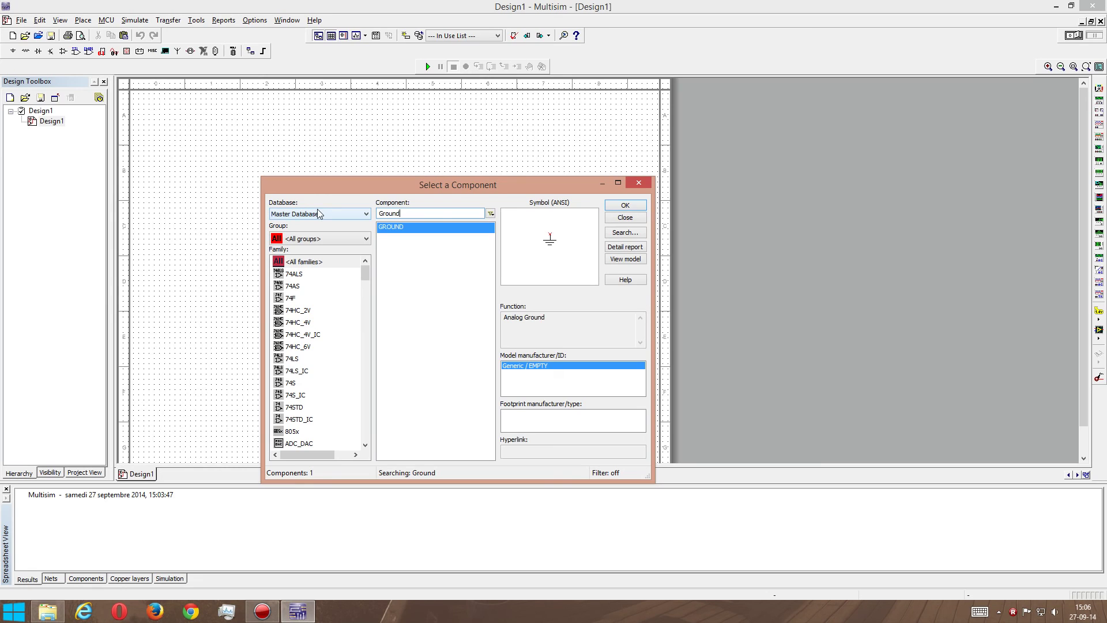
Clear the component search and view the AD8031ARZ amplifier in the full component list.
click(425, 212)
key(BackSpace)
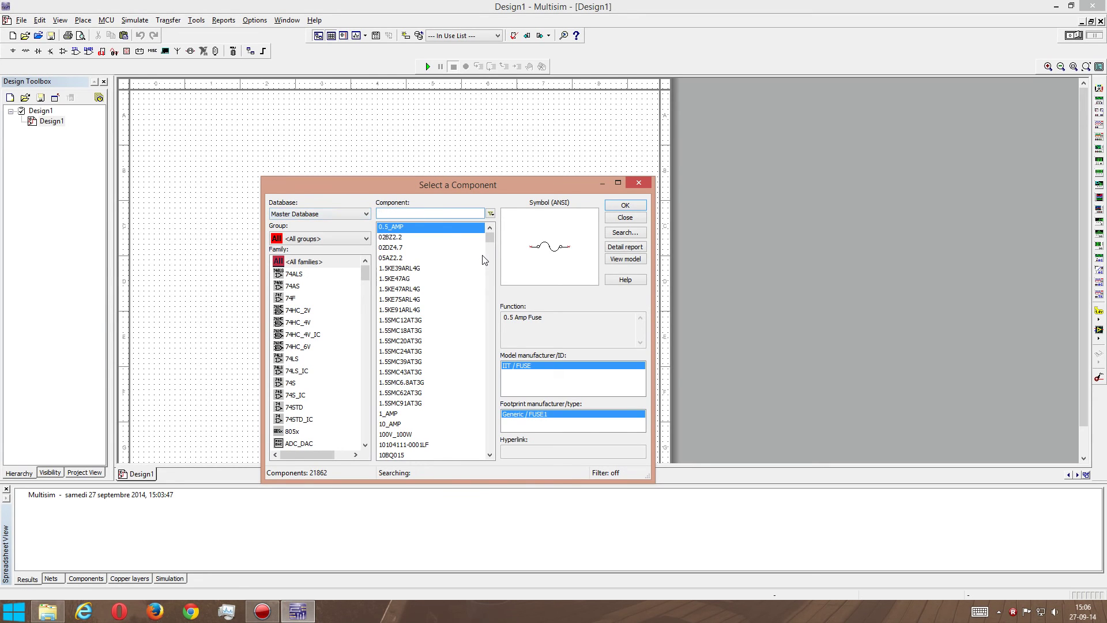
click(489, 297)
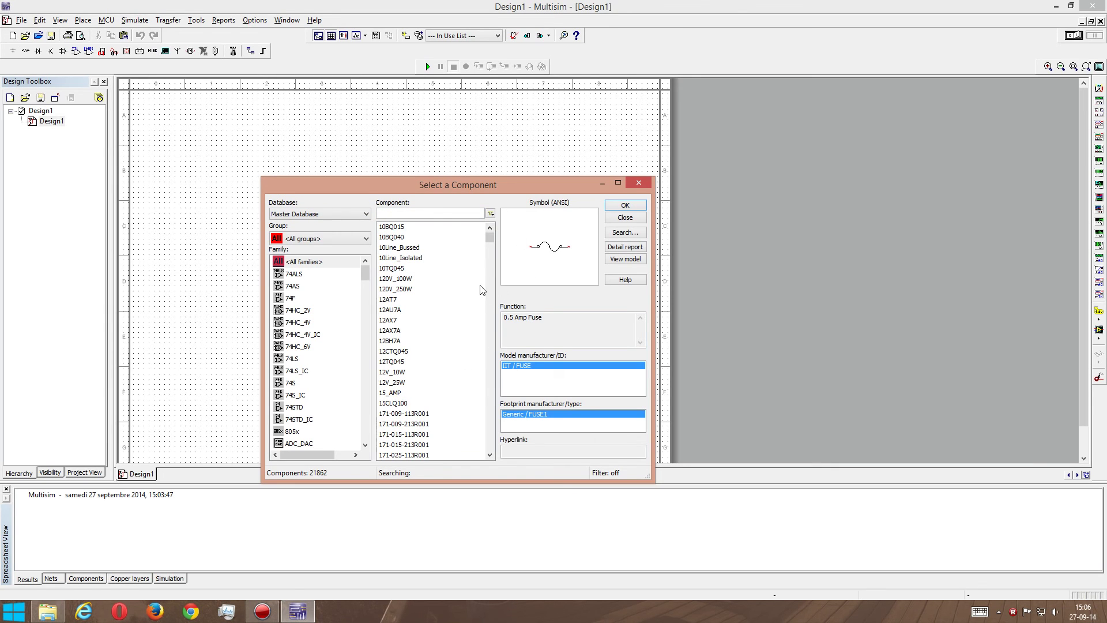
drag(490, 238, 489, 284)
click(429, 331)
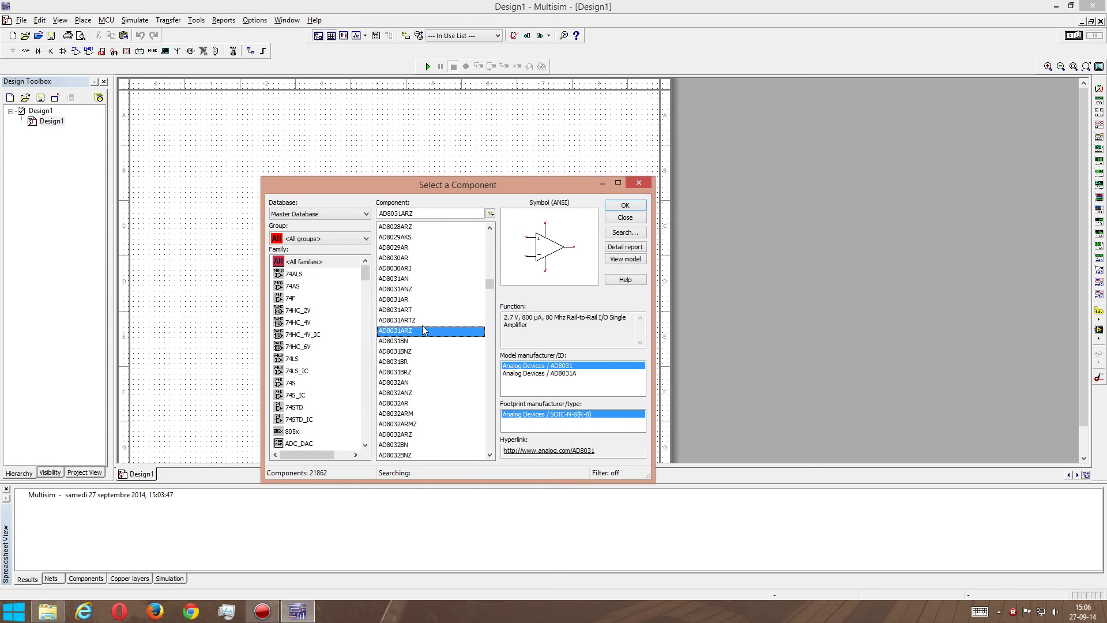
Look through the relay, resistor and inductor families of the Basic group.
click(334, 239)
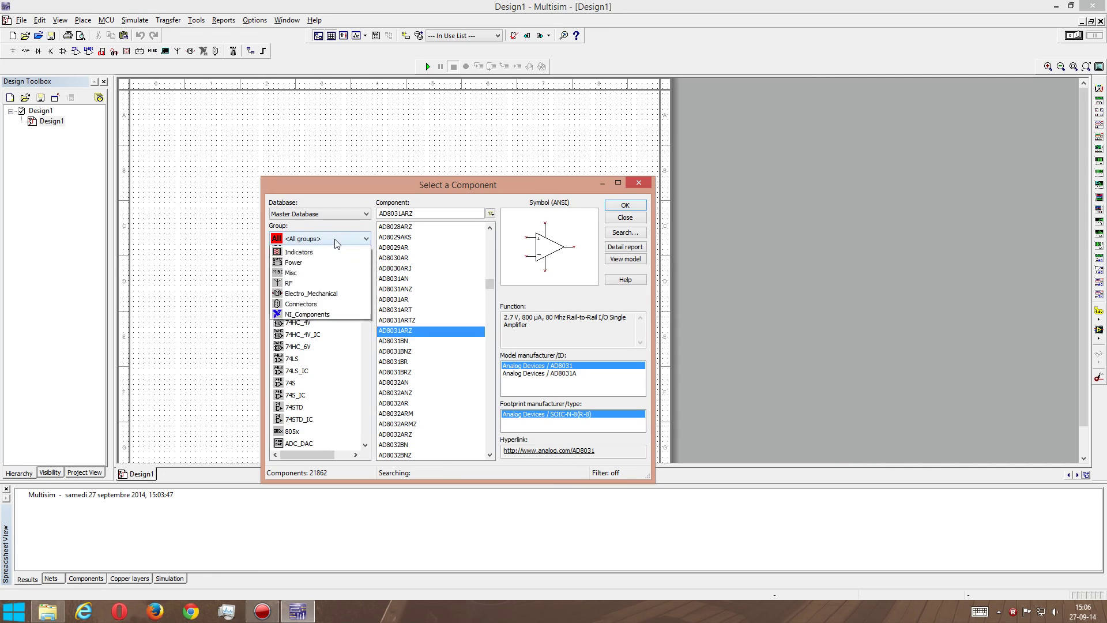
click(313, 273)
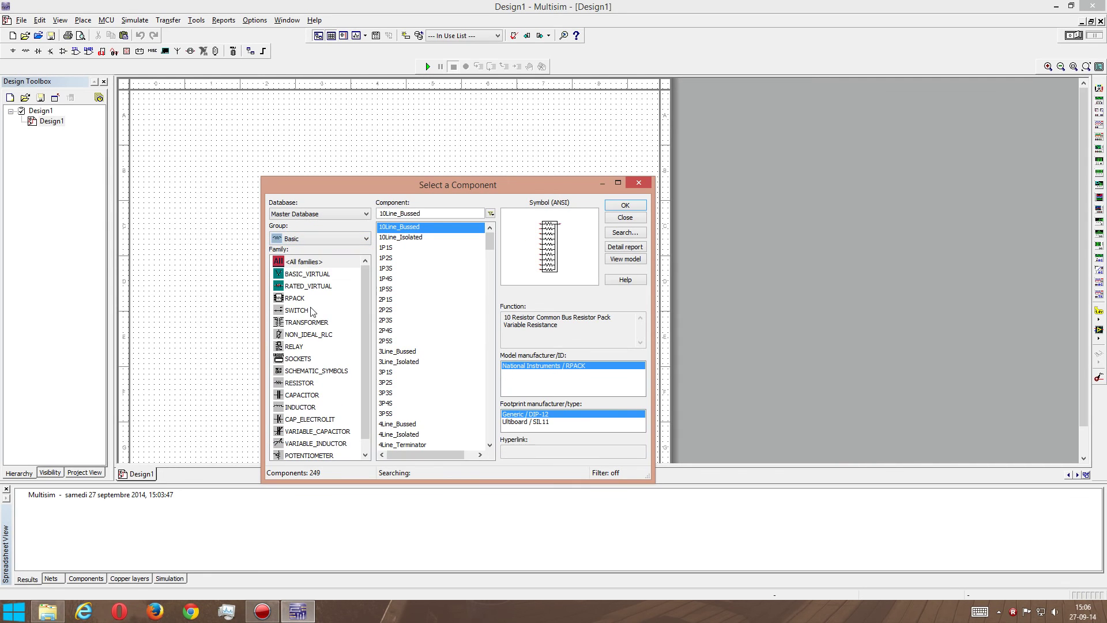
click(301, 349)
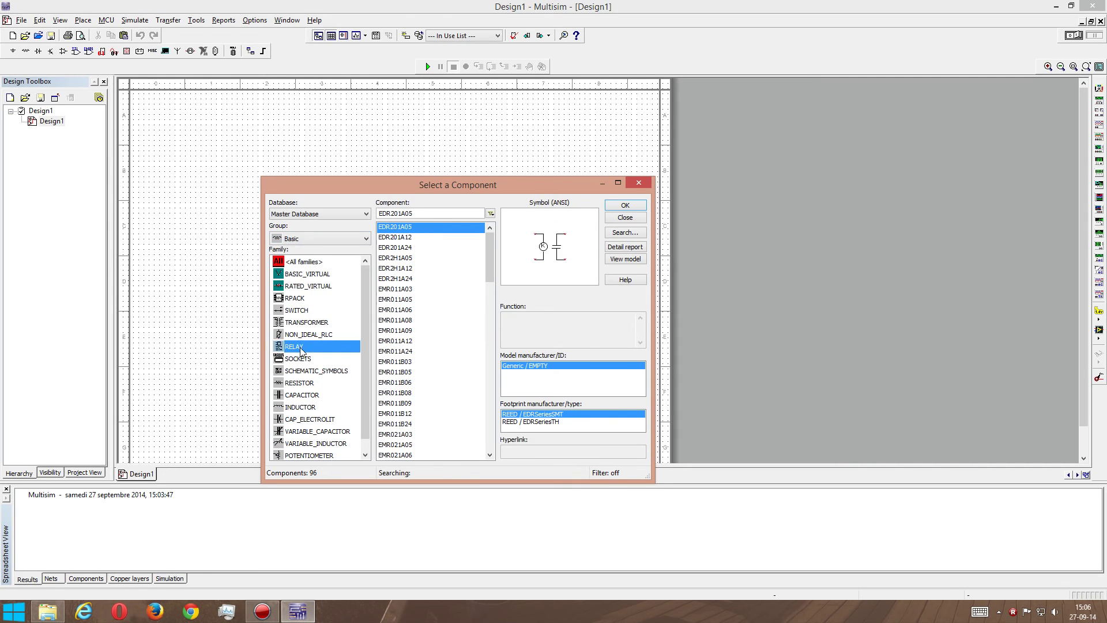
click(310, 384)
click(320, 408)
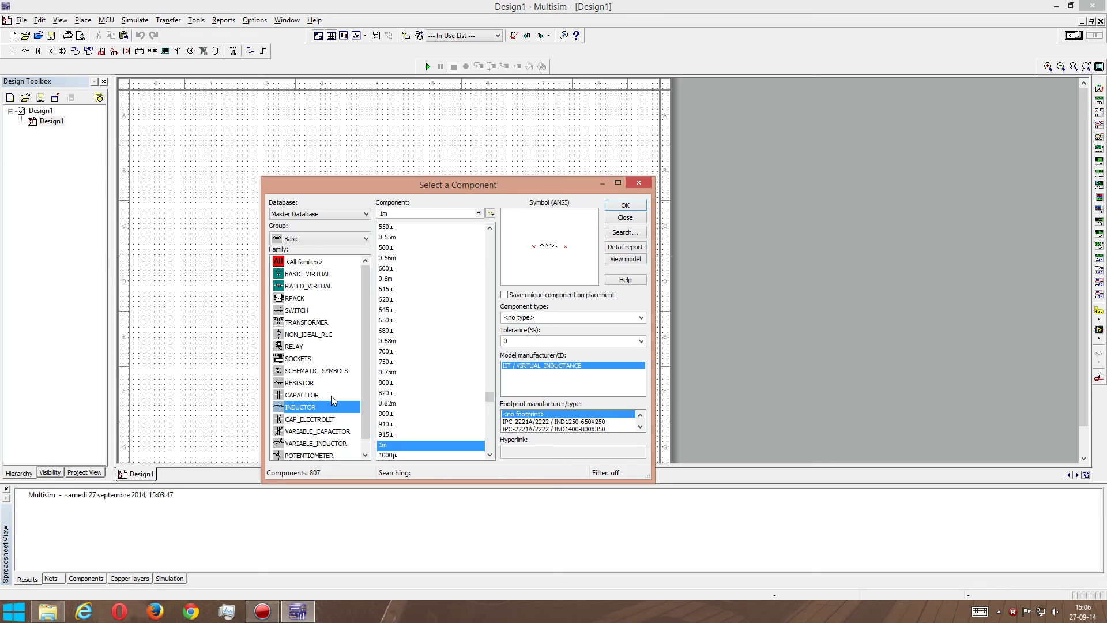
Place section A of a 7400N NAND gate from the TTL group's 74STD family in the sheet's upper-left area.
click(314, 238)
click(290, 314)
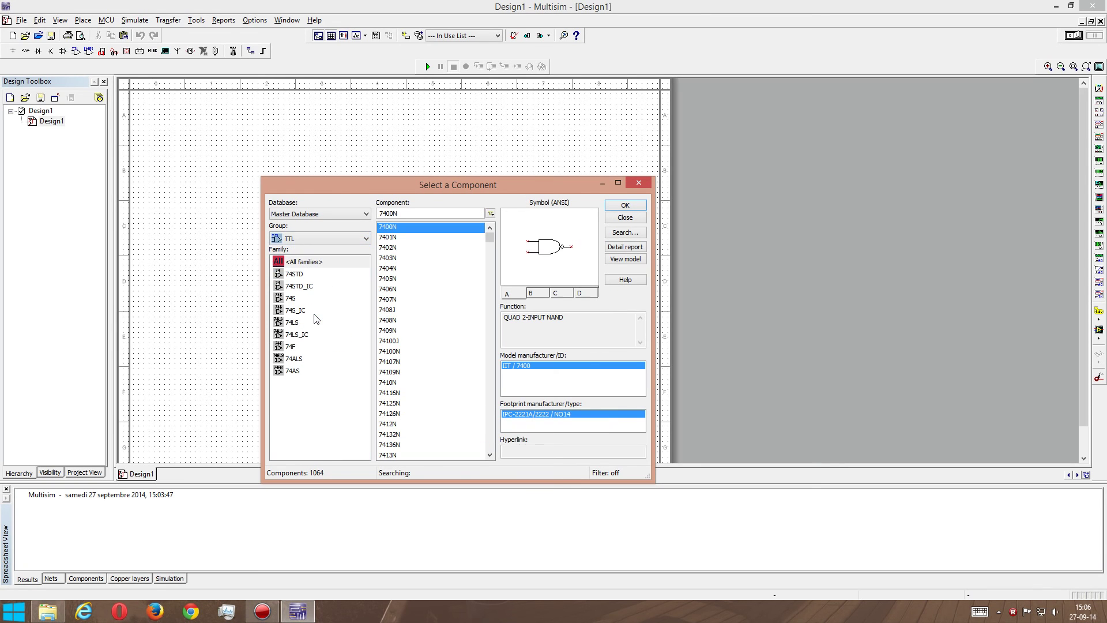
click(320, 274)
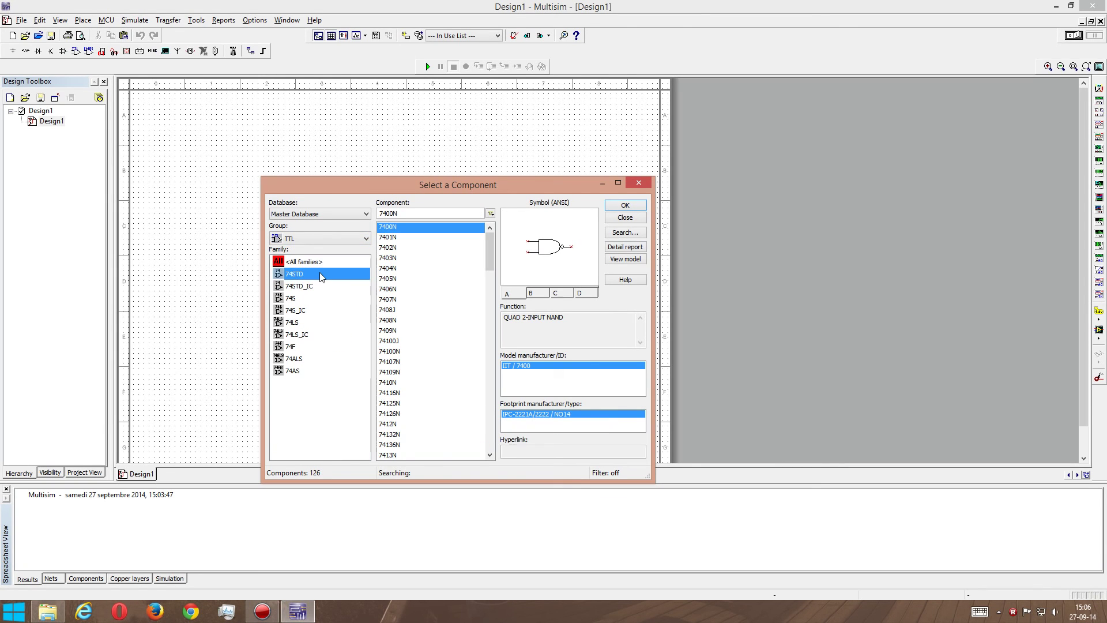
click(405, 226)
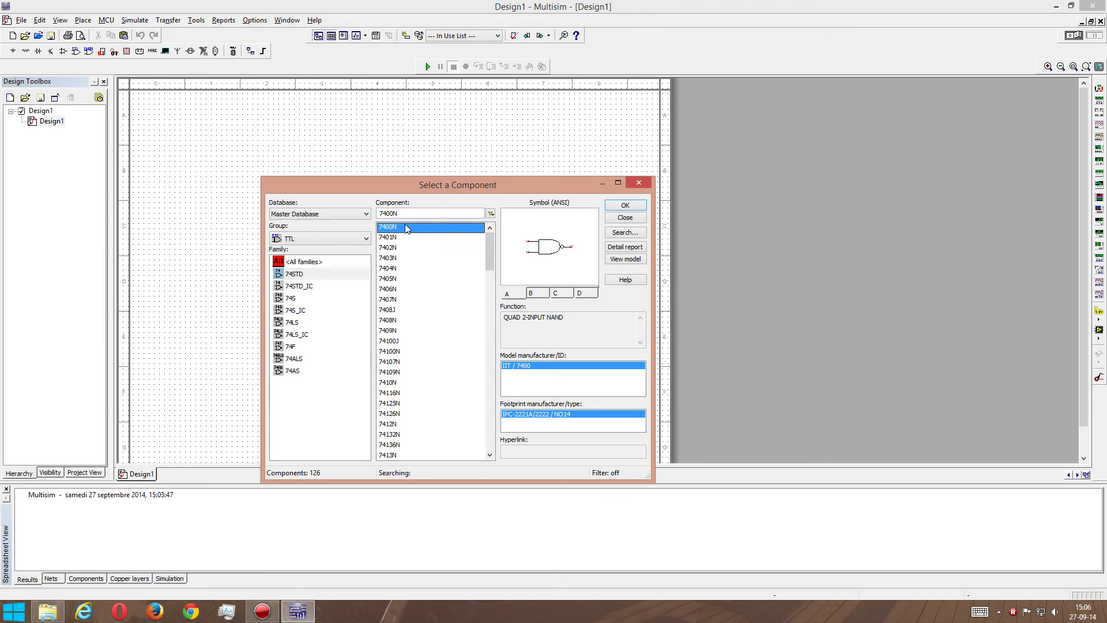
click(626, 207)
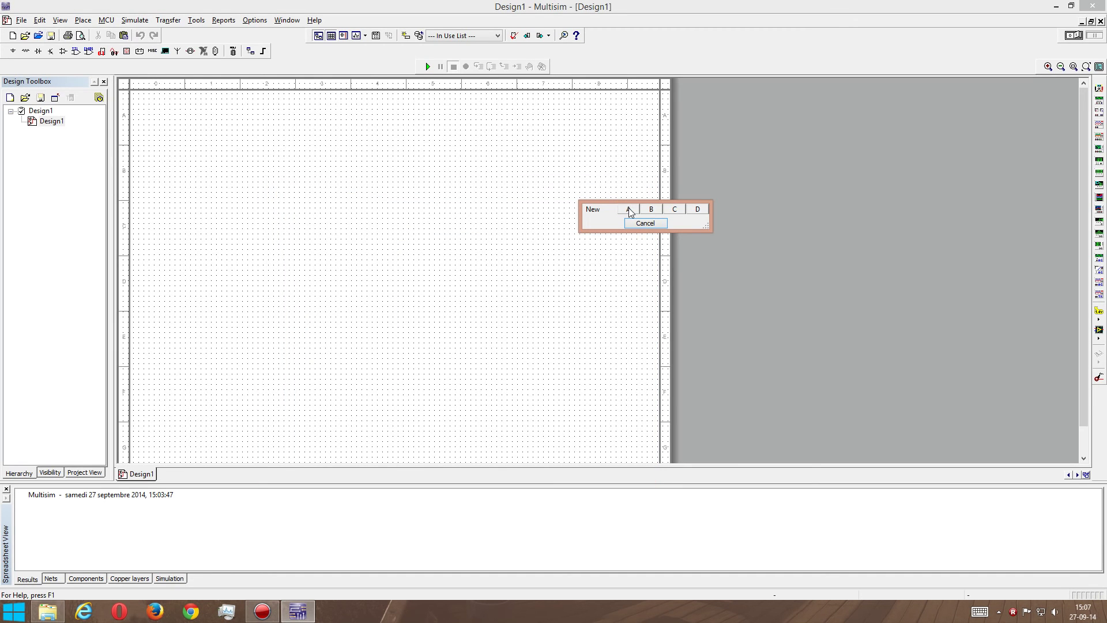
click(628, 212)
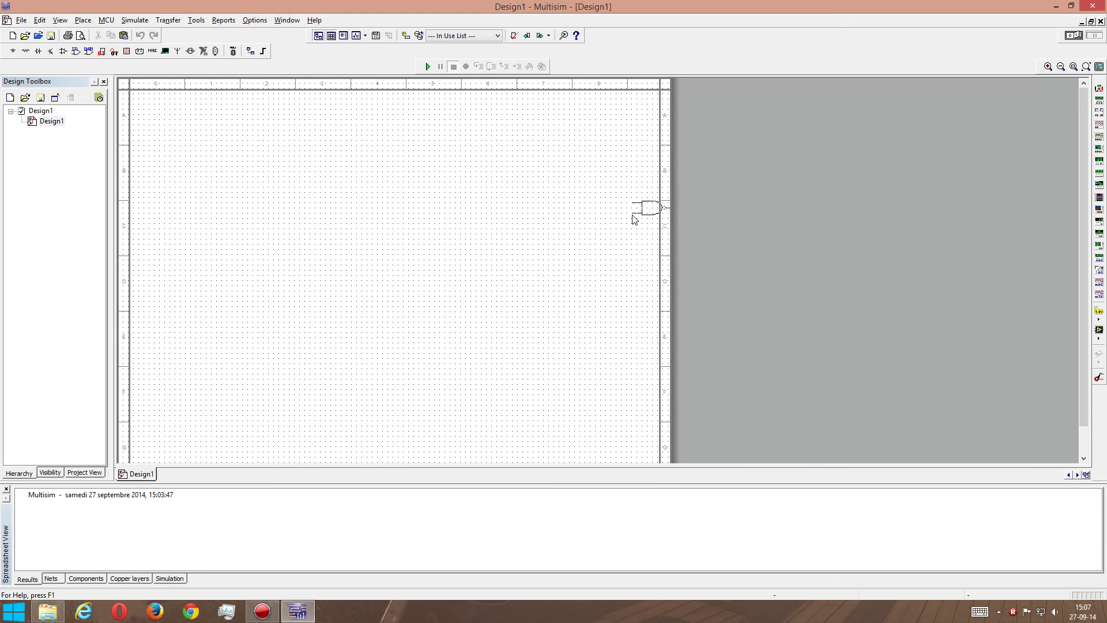
click(254, 230)
click(264, 231)
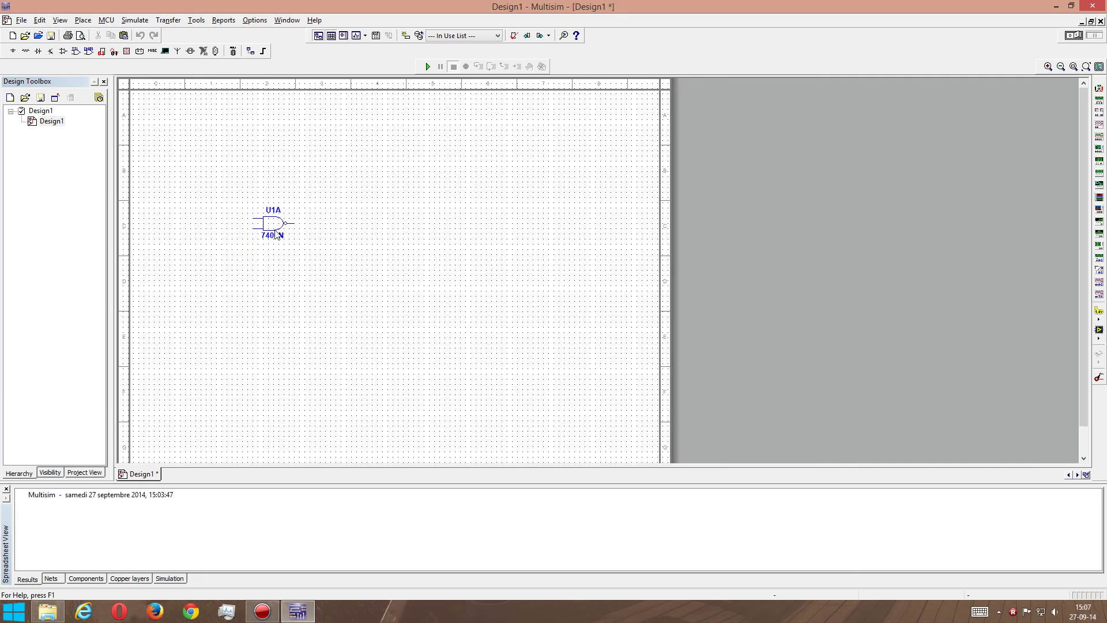
Place 7400N sections B and C one above the other beside gate A, add section D further right, and end gate placement.
click(364, 215)
click(365, 214)
click(354, 287)
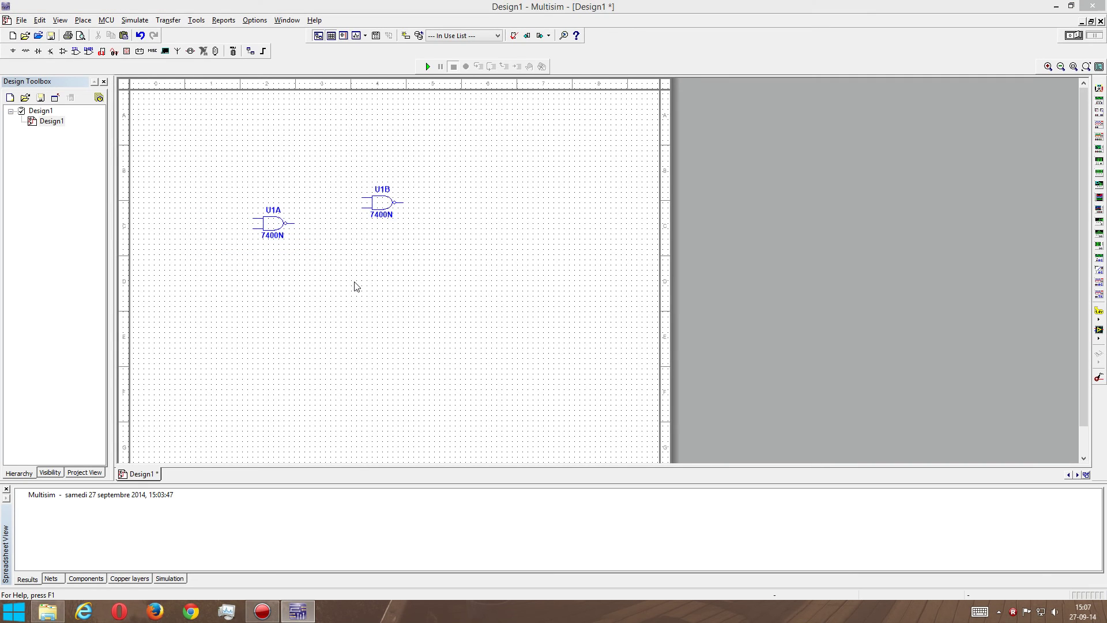
click(359, 286)
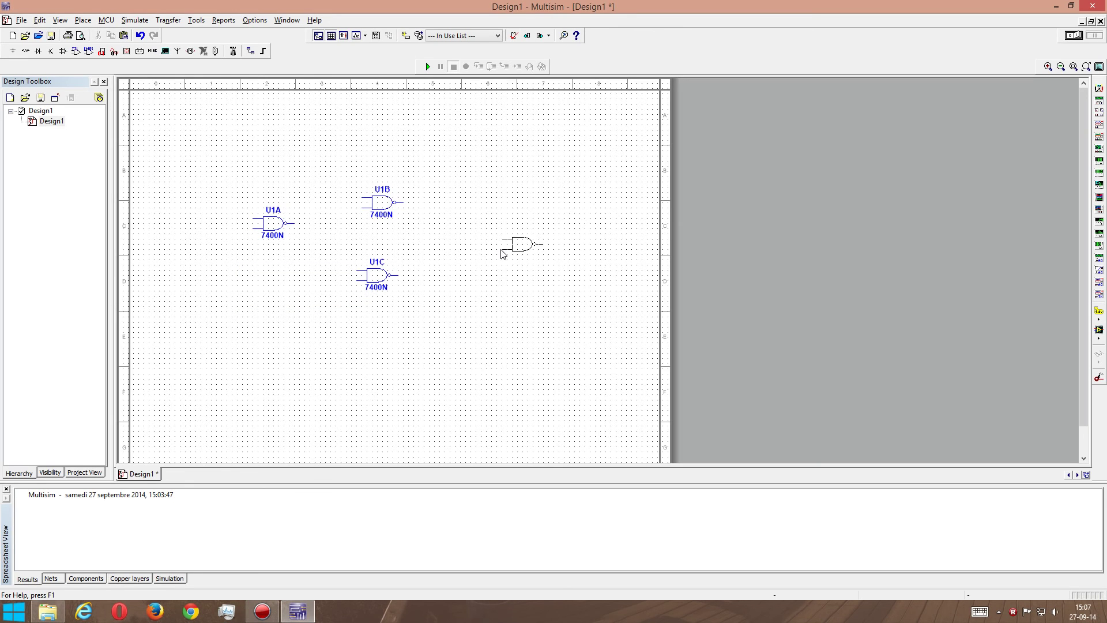
click(472, 237)
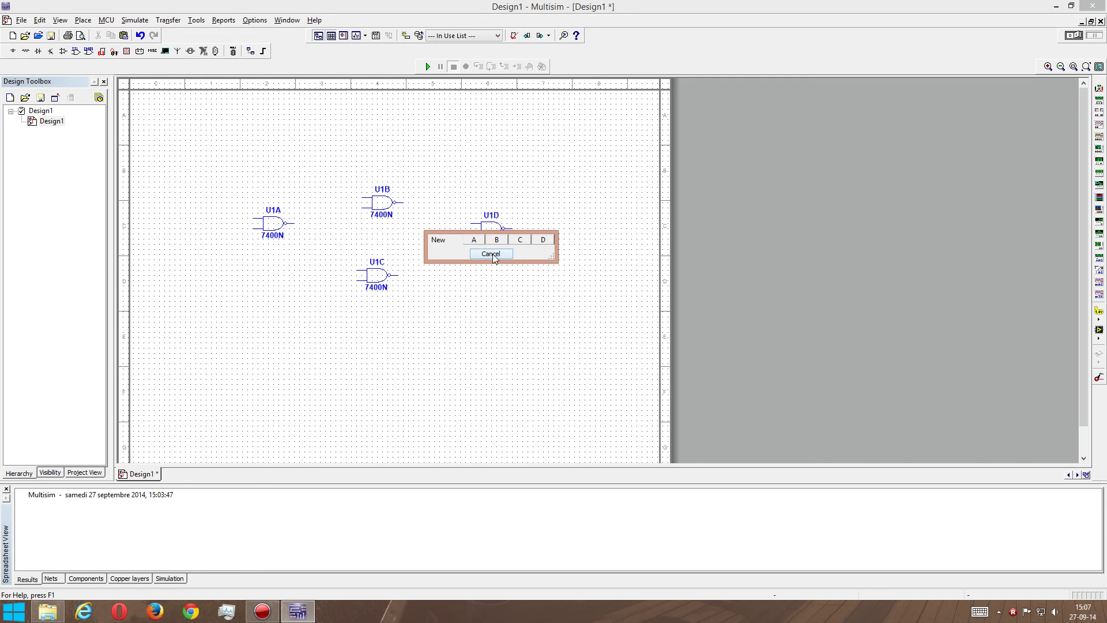
click(492, 254)
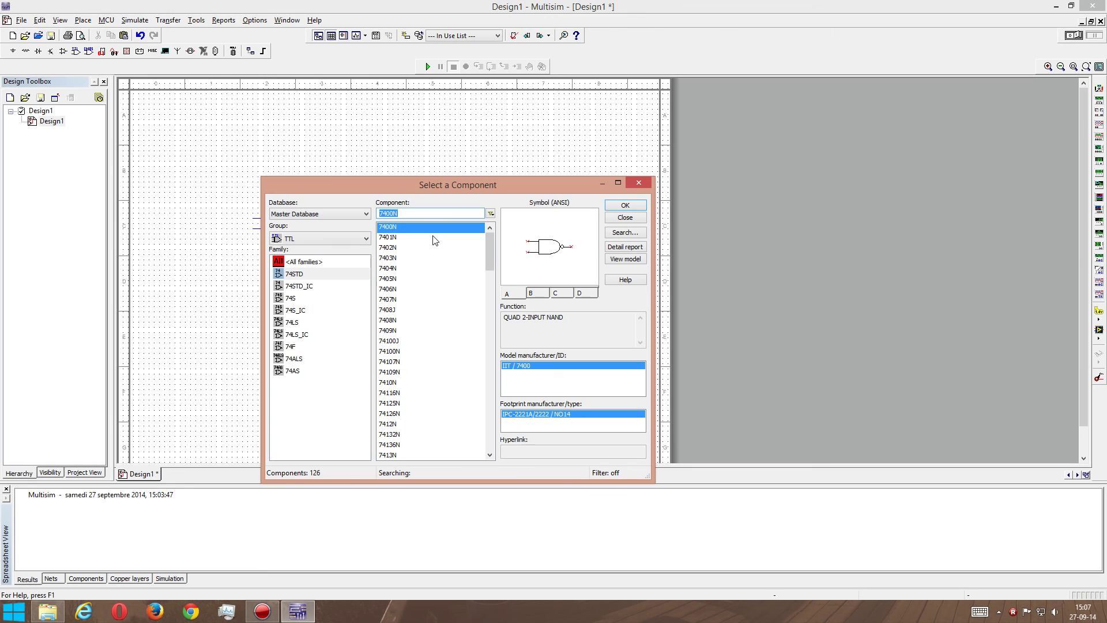
Place a VCC supply from the Sources group's POWER_SOURCES family above and left of NAND gate A.
click(330, 237)
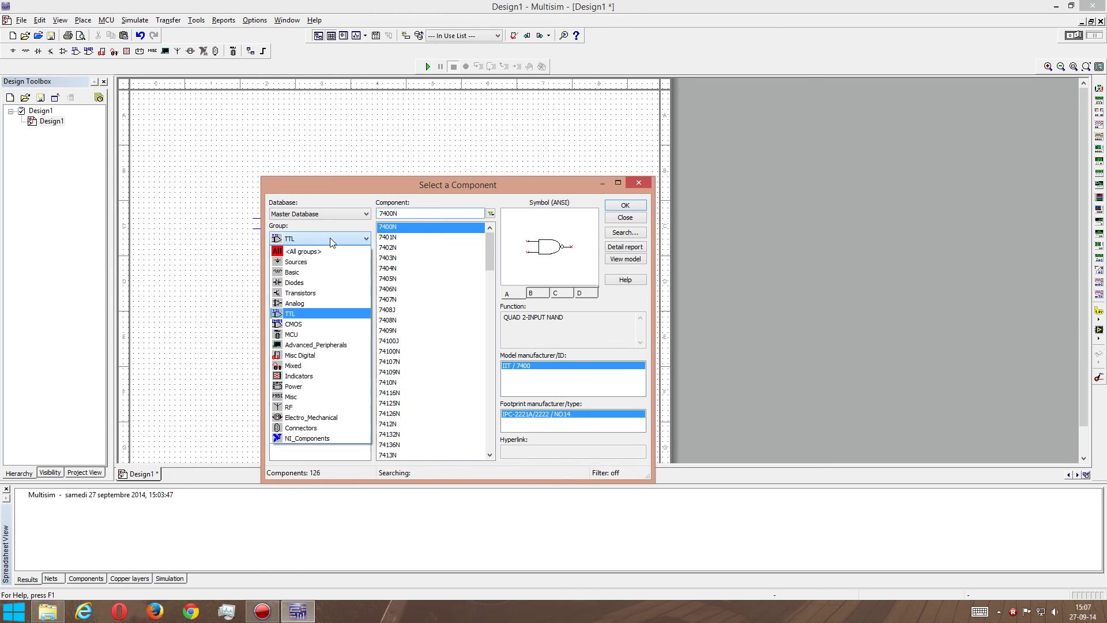
click(308, 263)
click(314, 273)
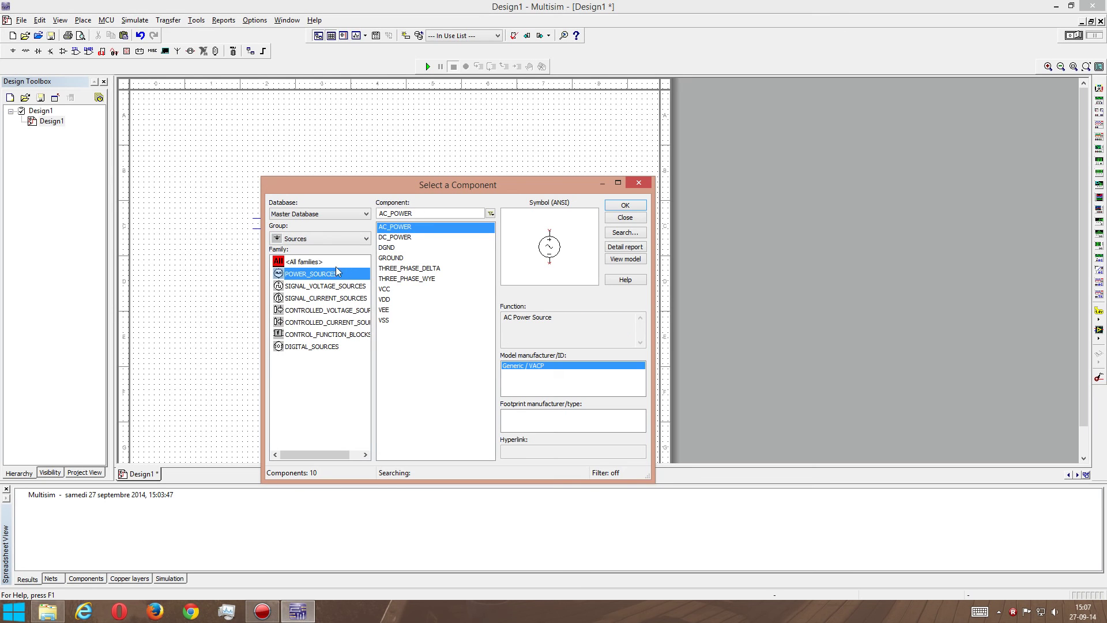
click(385, 289)
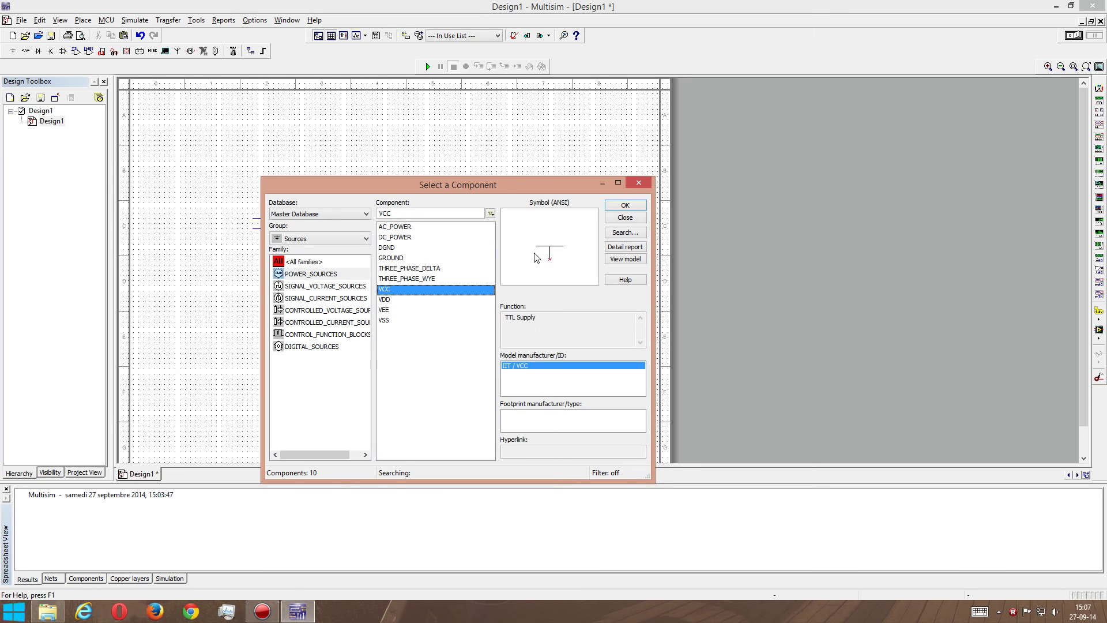
click(628, 209)
click(217, 177)
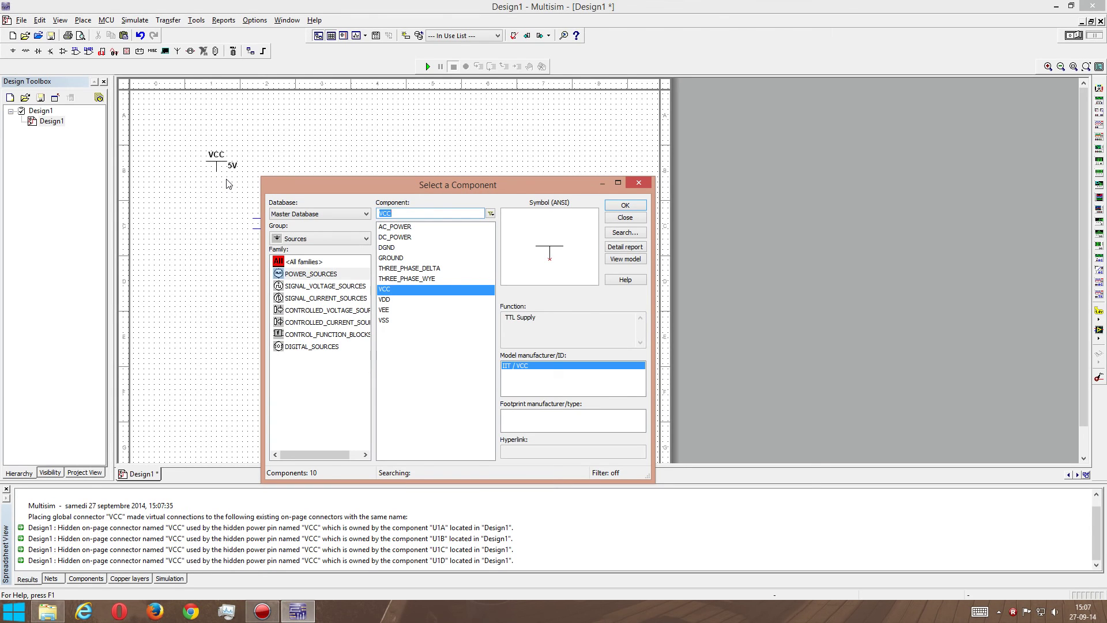
Place a DSWPK_2 two-item DIP switch pack from the Basic group's SWITCH family below the VCC supply.
click(317, 238)
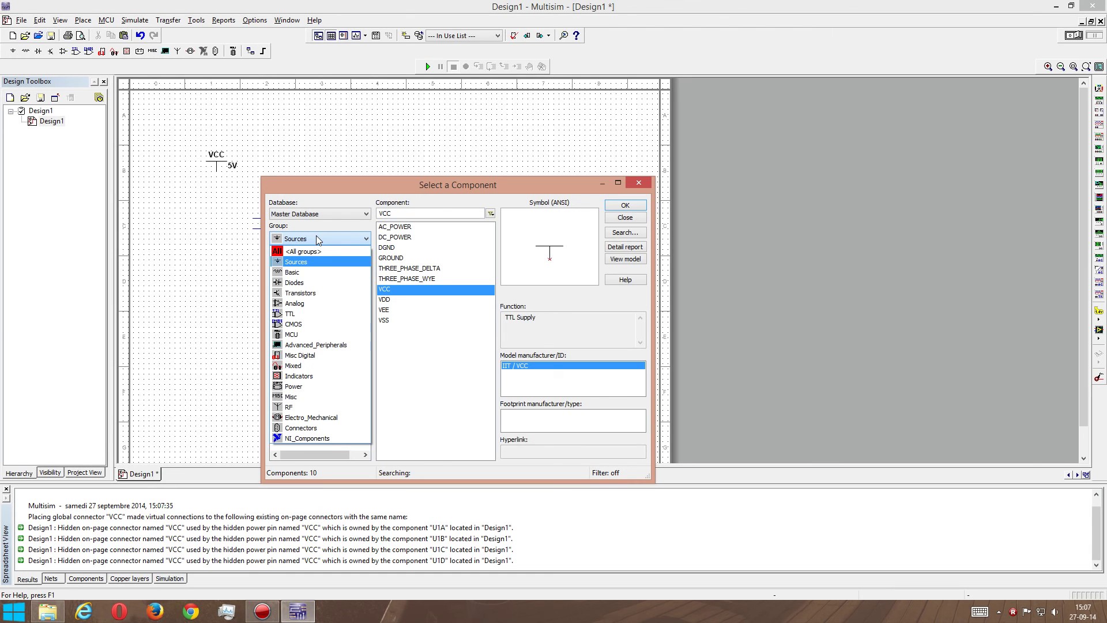
click(298, 271)
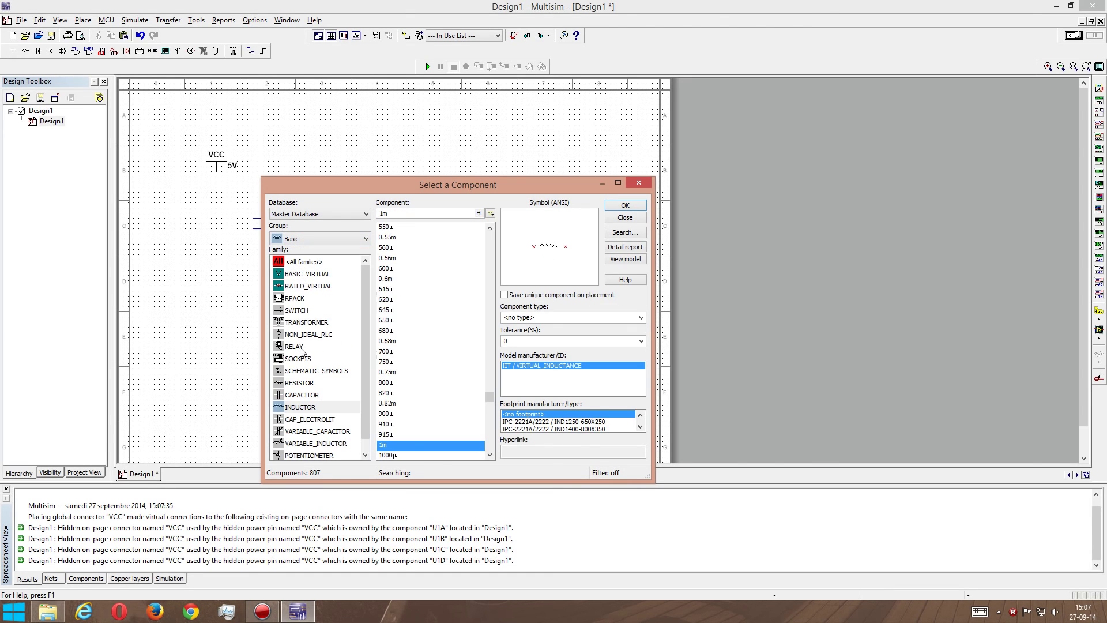
click(297, 310)
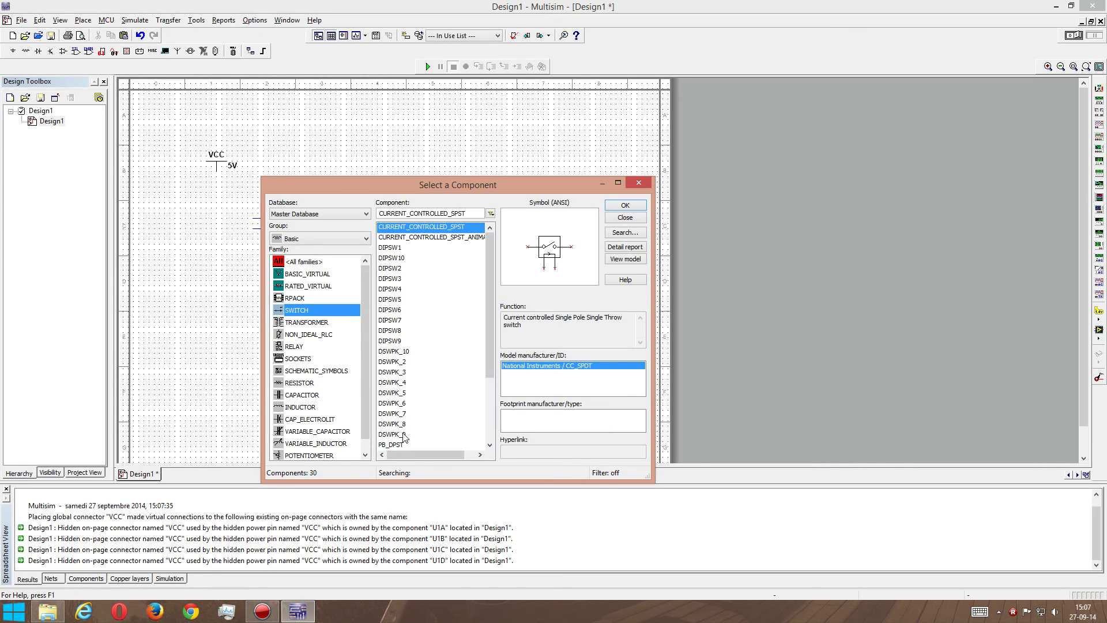
click(405, 384)
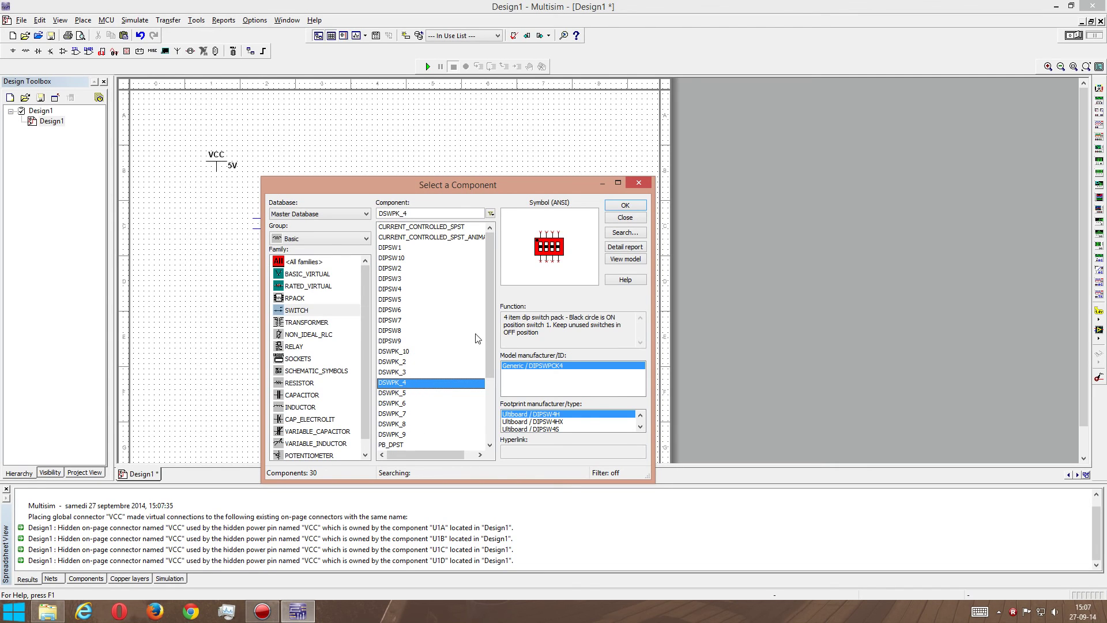
click(404, 362)
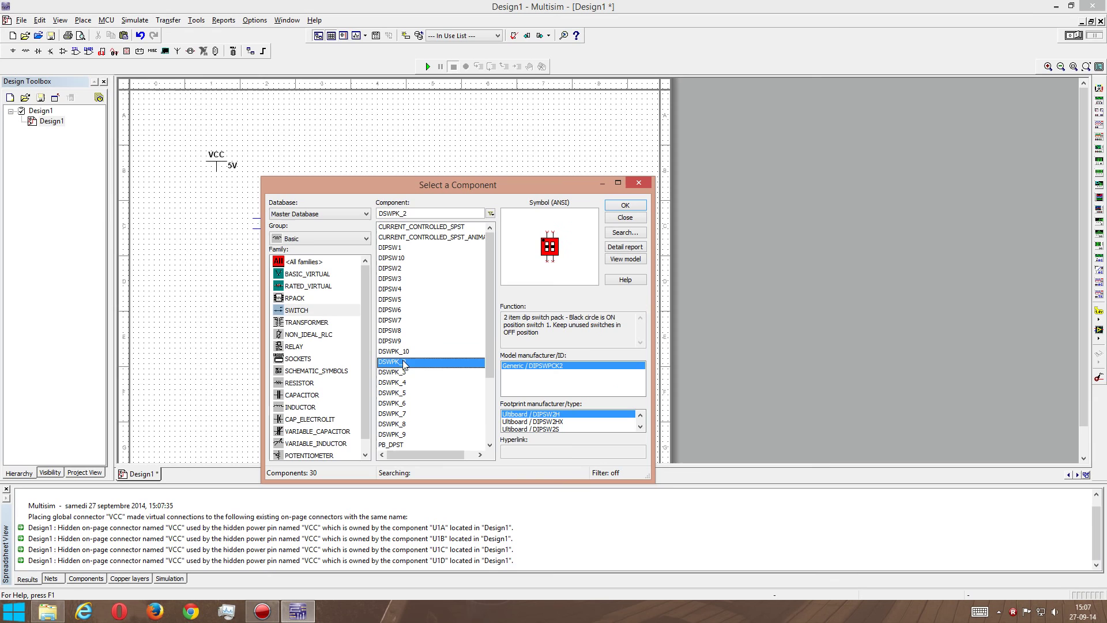
click(640, 205)
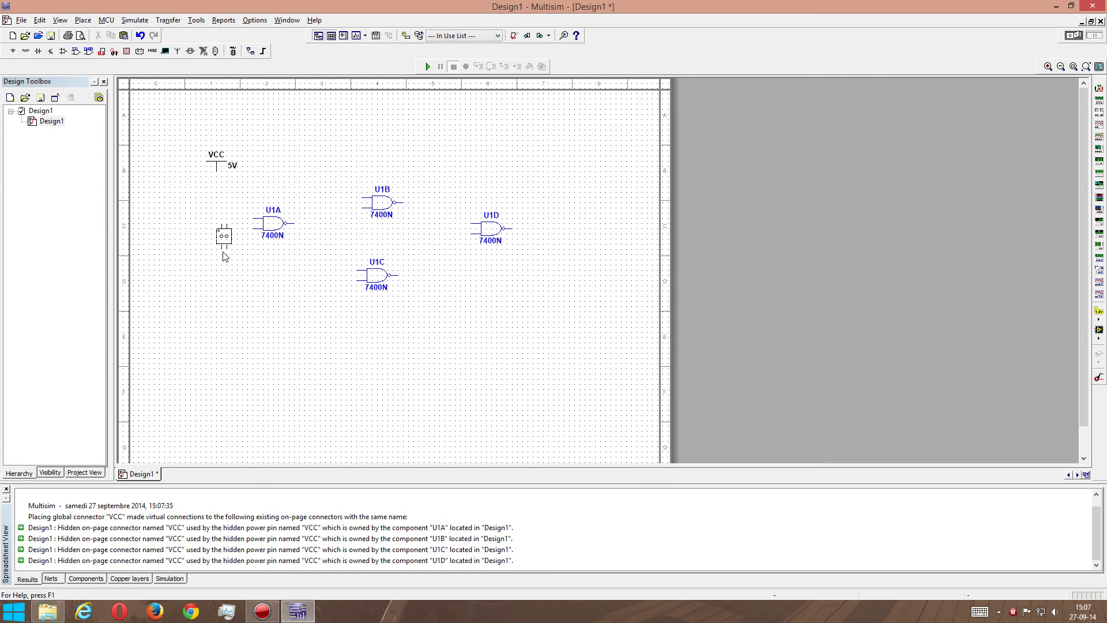
click(234, 257)
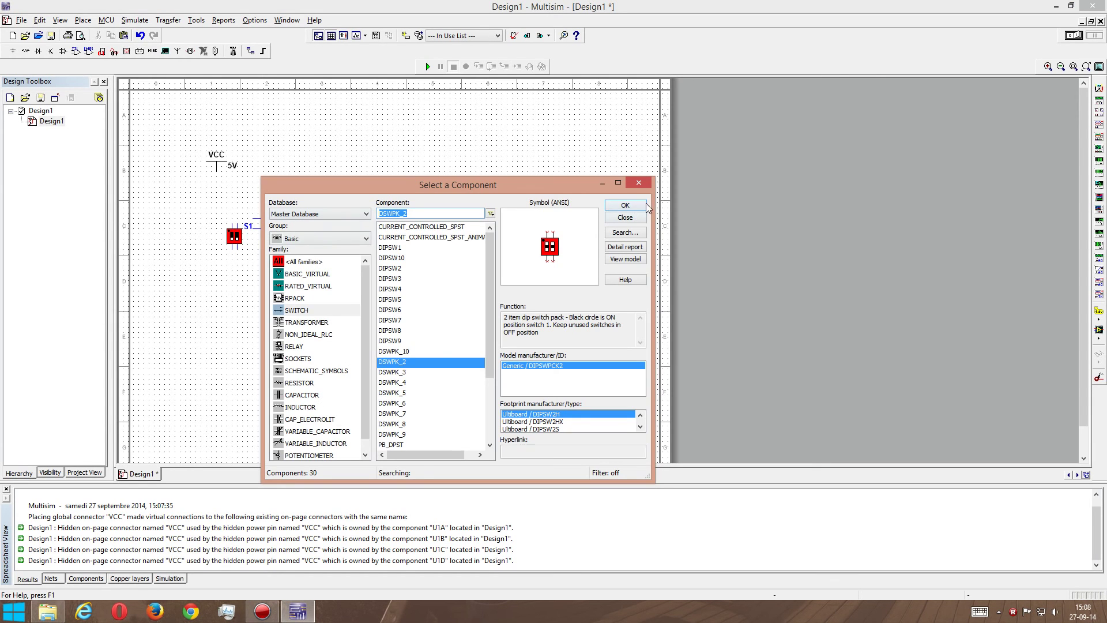
click(645, 185)
Move all four NAND gates together to the right, leaving more room beside the switch pack.
drag(259, 170, 533, 309)
drag(494, 247, 551, 246)
click(519, 300)
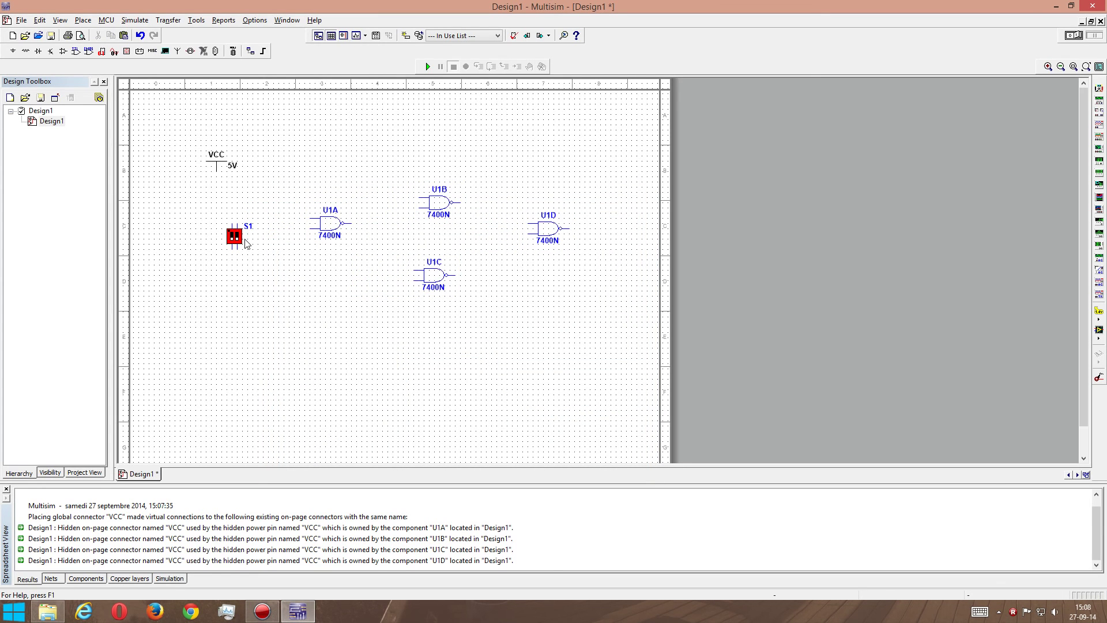
Move the DIP switch pack slightly up and right, and rotate it 90° clockwise.
drag(243, 241, 257, 226)
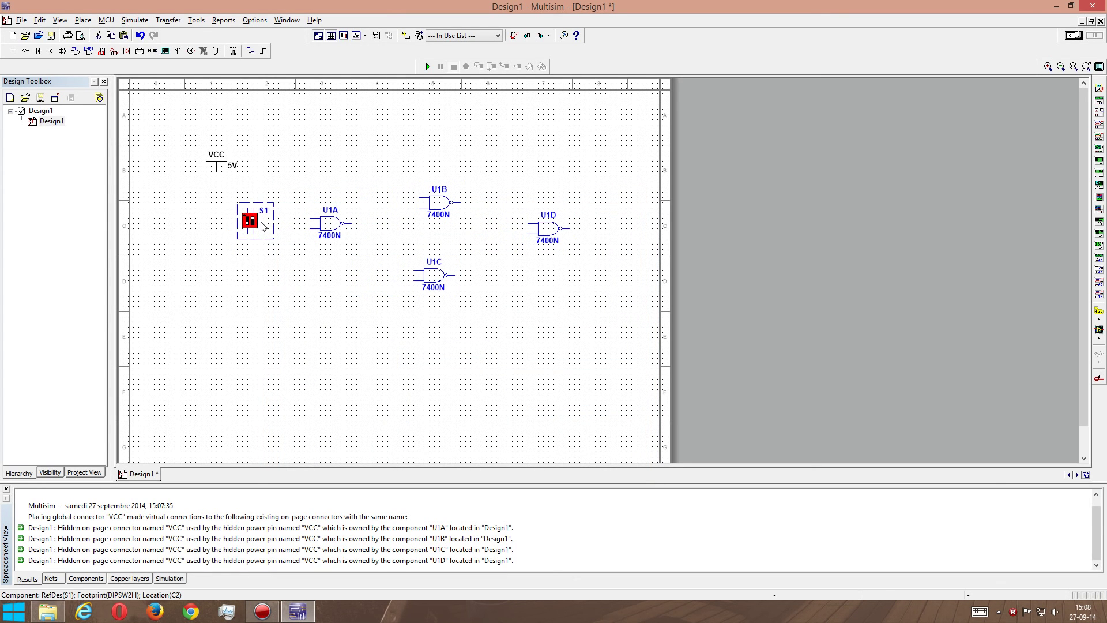
right_click(262, 226)
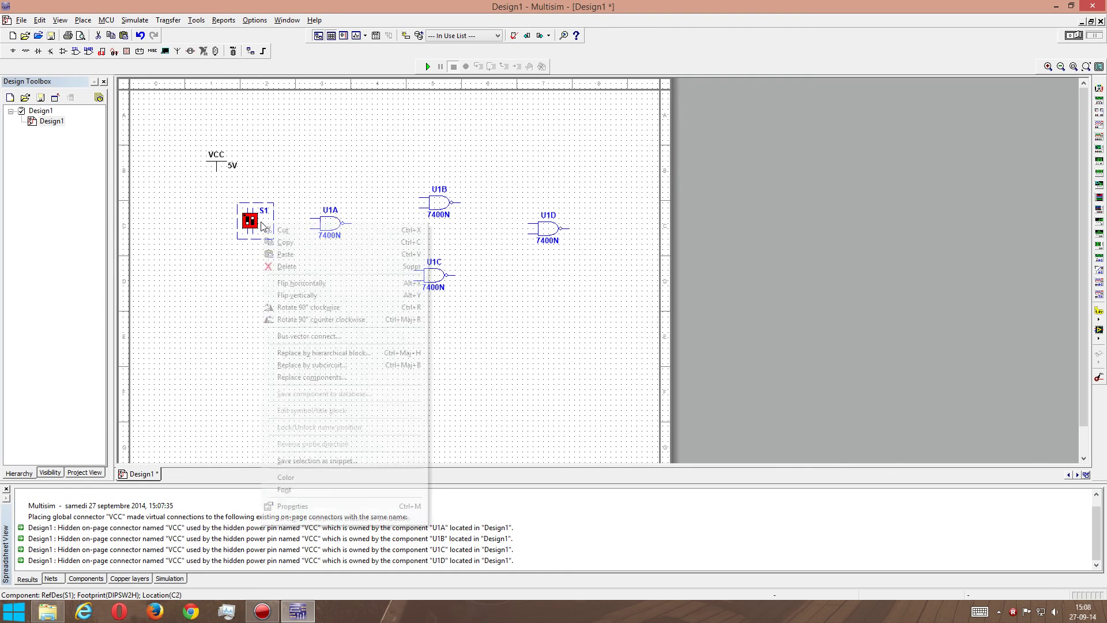
click(345, 308)
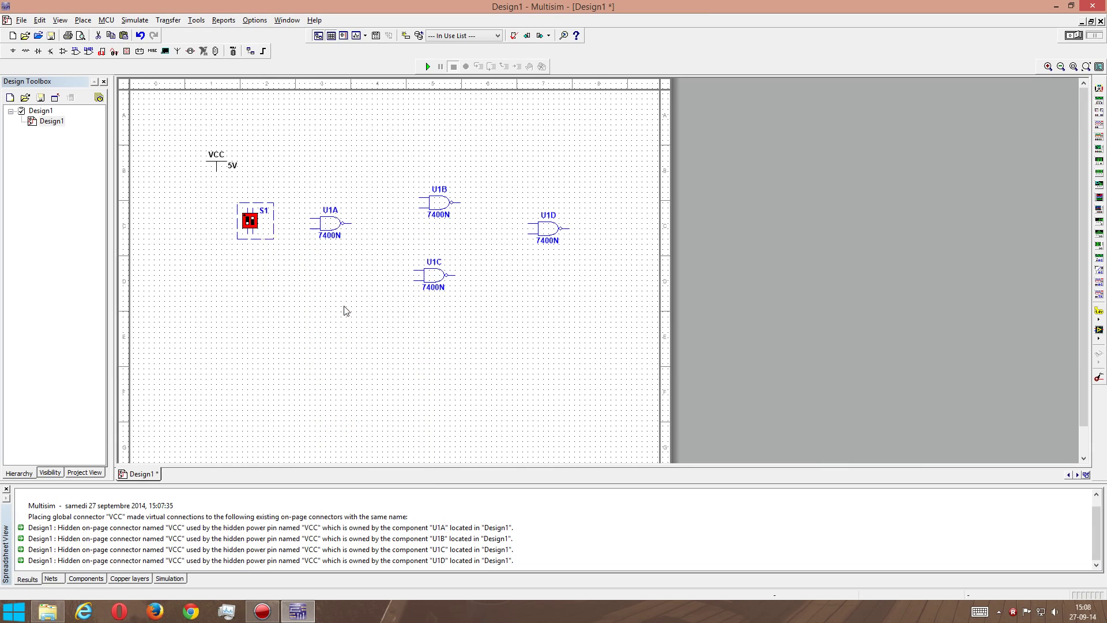
click(300, 310)
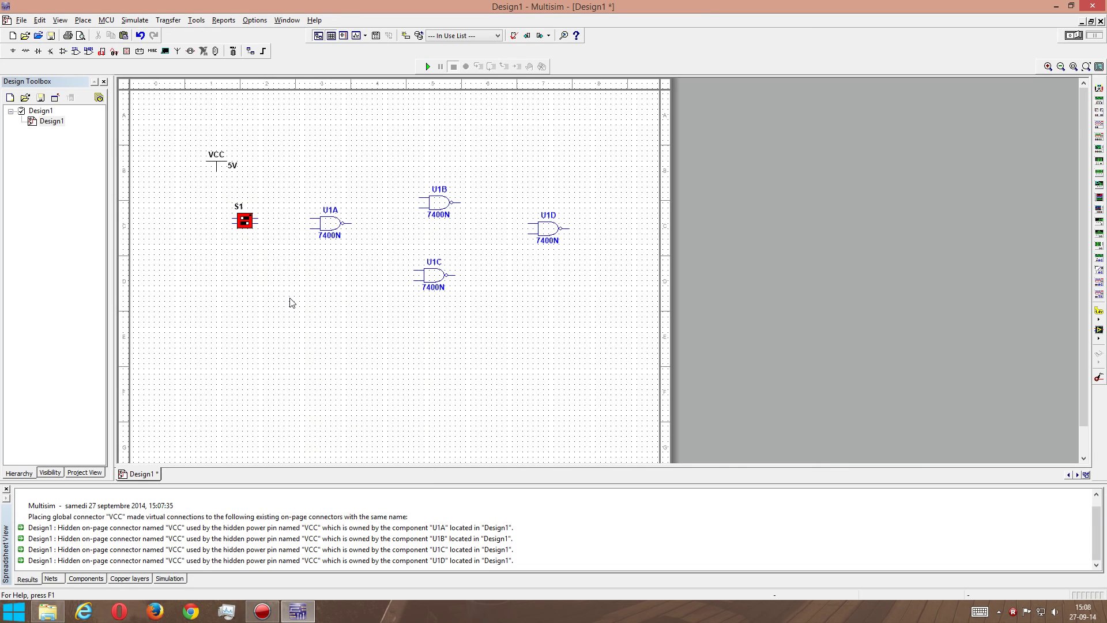
Move the VCC supply slightly down, closer to the DIP switch pack.
click(242, 222)
click(247, 222)
click(245, 220)
drag(221, 167, 222, 178)
click(270, 285)
Raise gate U1A slightly and move U1B, U1C and U1D closer to it in a compact, aligned layout.
click(329, 223)
drag(330, 222, 330, 218)
drag(439, 201, 403, 186)
drag(438, 274, 408, 242)
drag(550, 234, 478, 217)
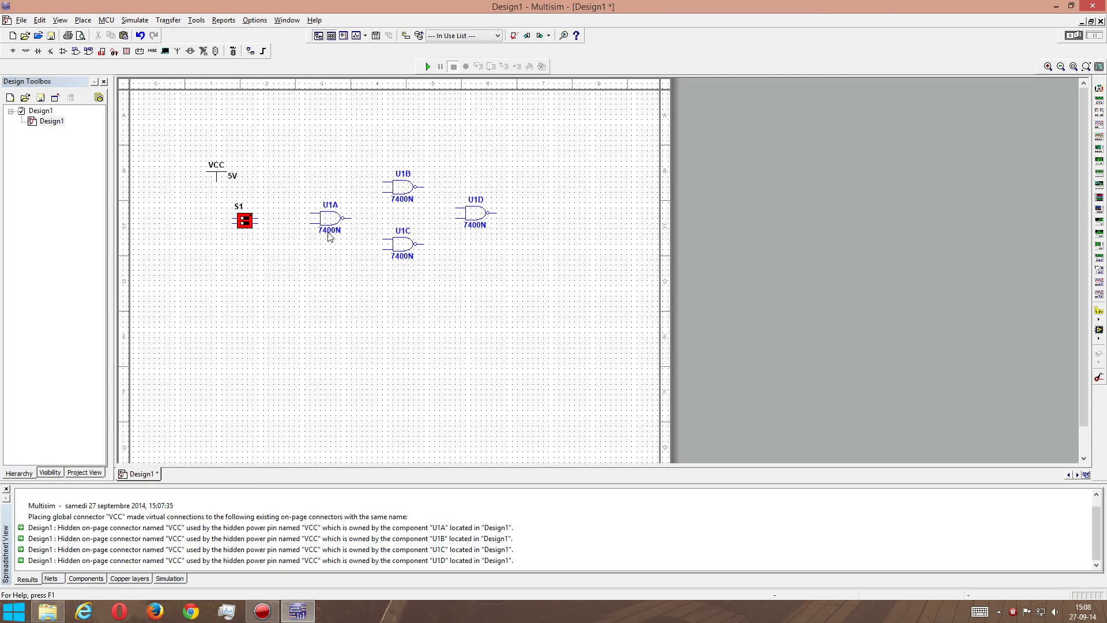
Draw two parallel vertical wires side by side between the DIP switch pack and gate U1A.
click(310, 213)
key(Escape)
click(273, 186)
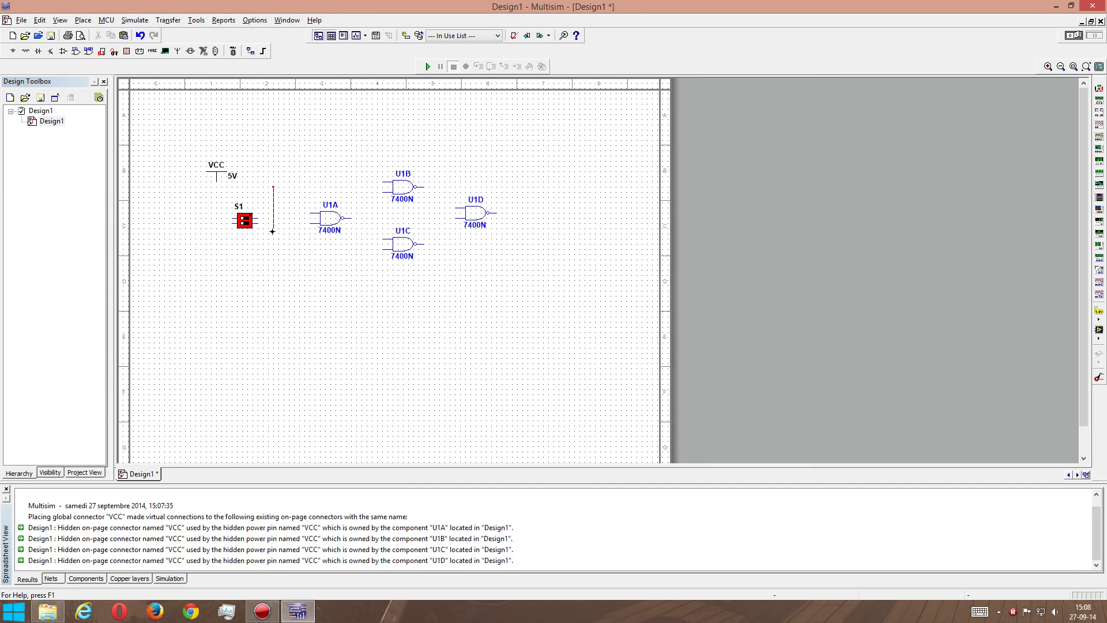
double_click(274, 270)
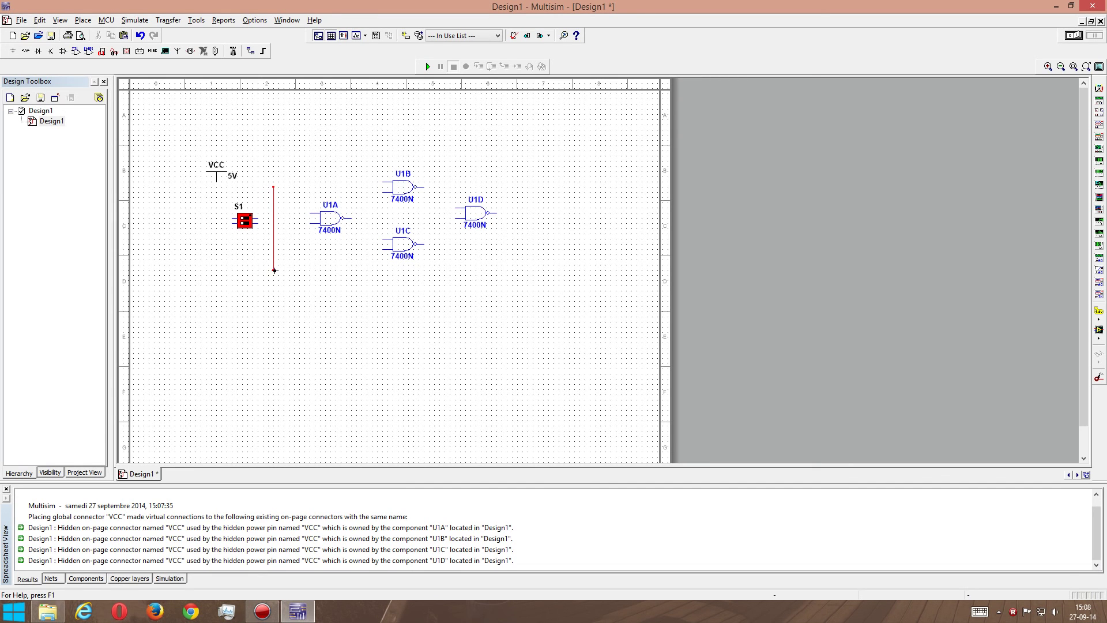
click(278, 176)
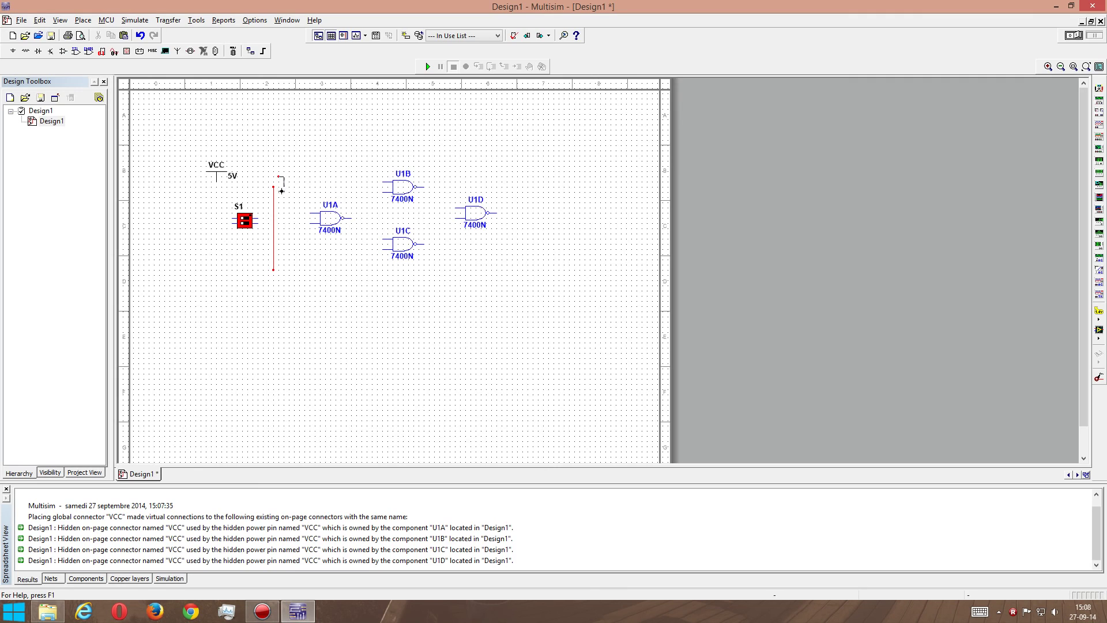
double_click(279, 269)
click(279, 177)
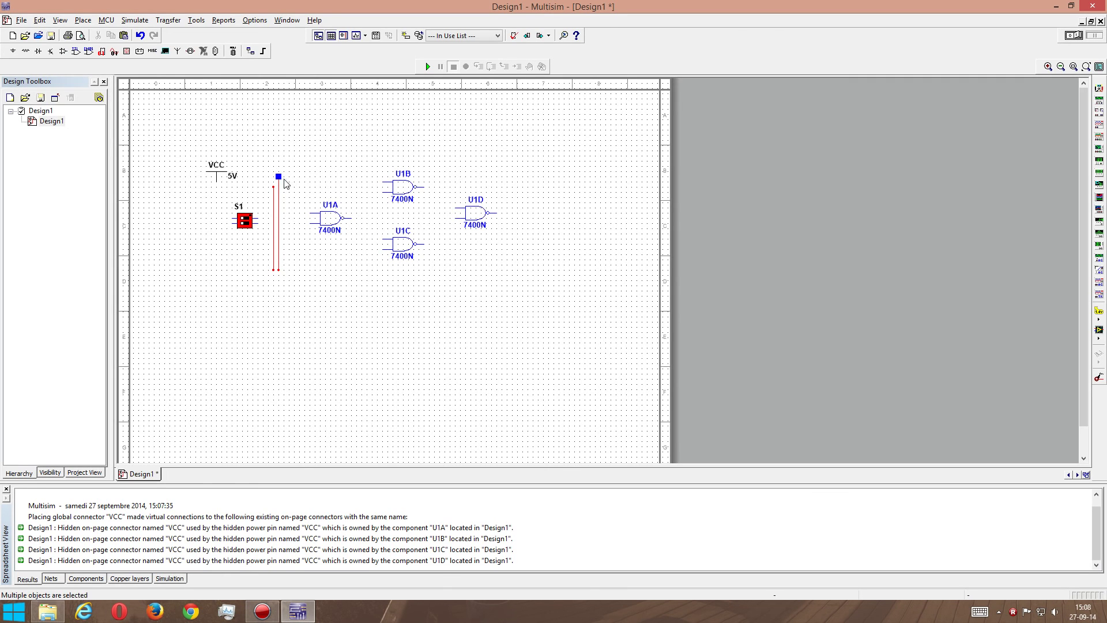
click(309, 181)
Wire the switch pack's right-hand pins to the two vertical wires and its left-hand pins to VCC.
click(273, 224)
click(217, 182)
click(228, 219)
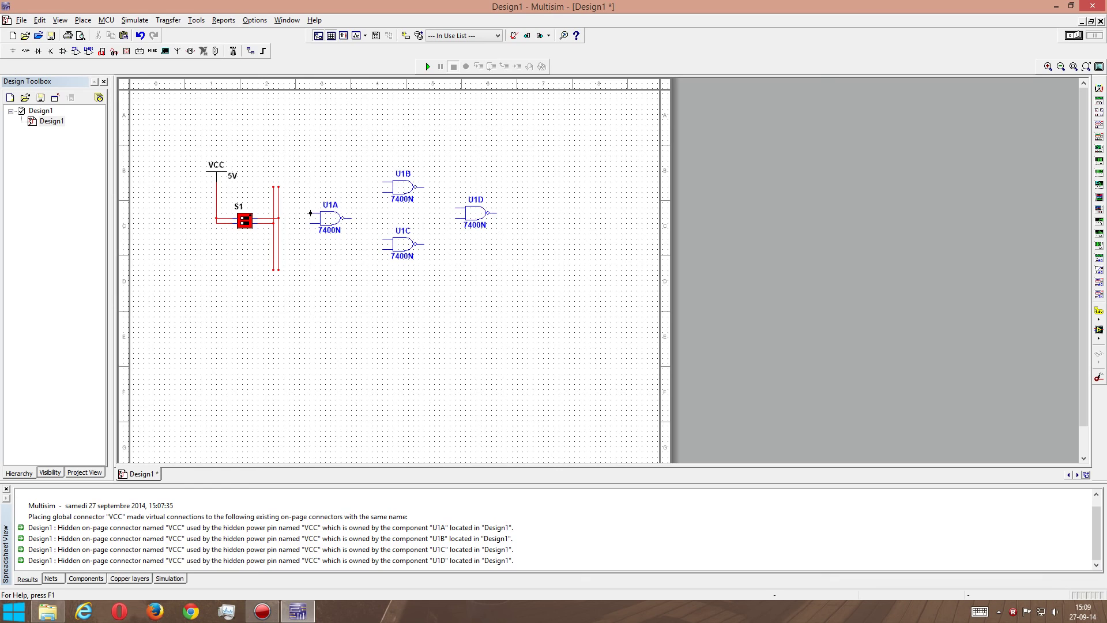
Wire gate U1A's upper input to the right-hand vertical wire.
click(310, 213)
click(279, 212)
click(311, 223)
click(279, 234)
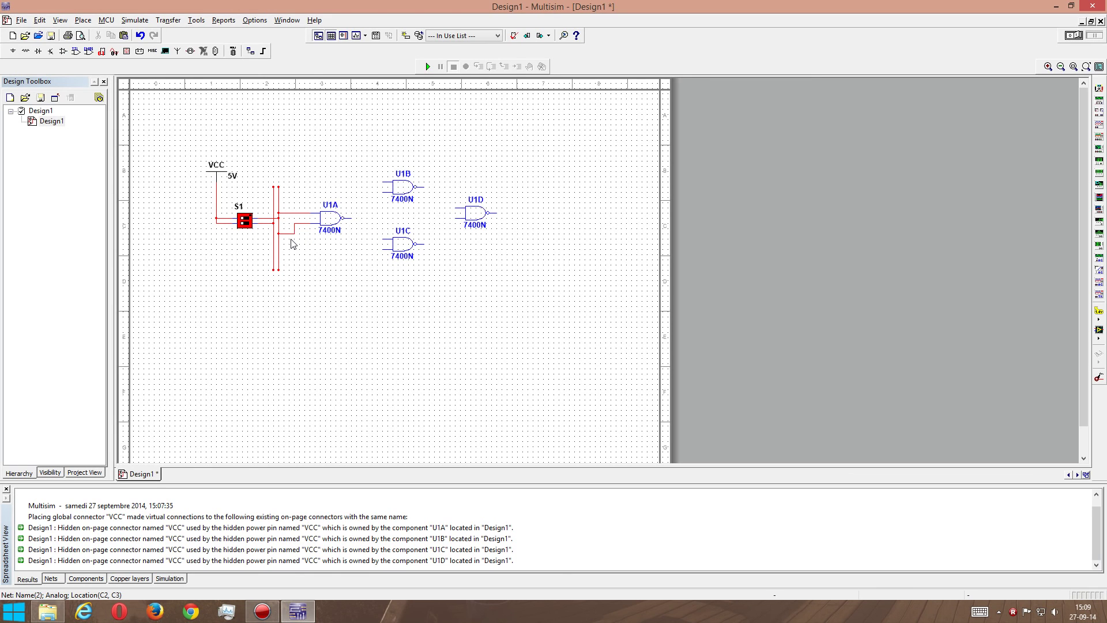
key(Delete)
Wire U1A's lower input to the left-hand vertical wire, and its output to U1B's lower and U1C's upper inputs.
click(310, 223)
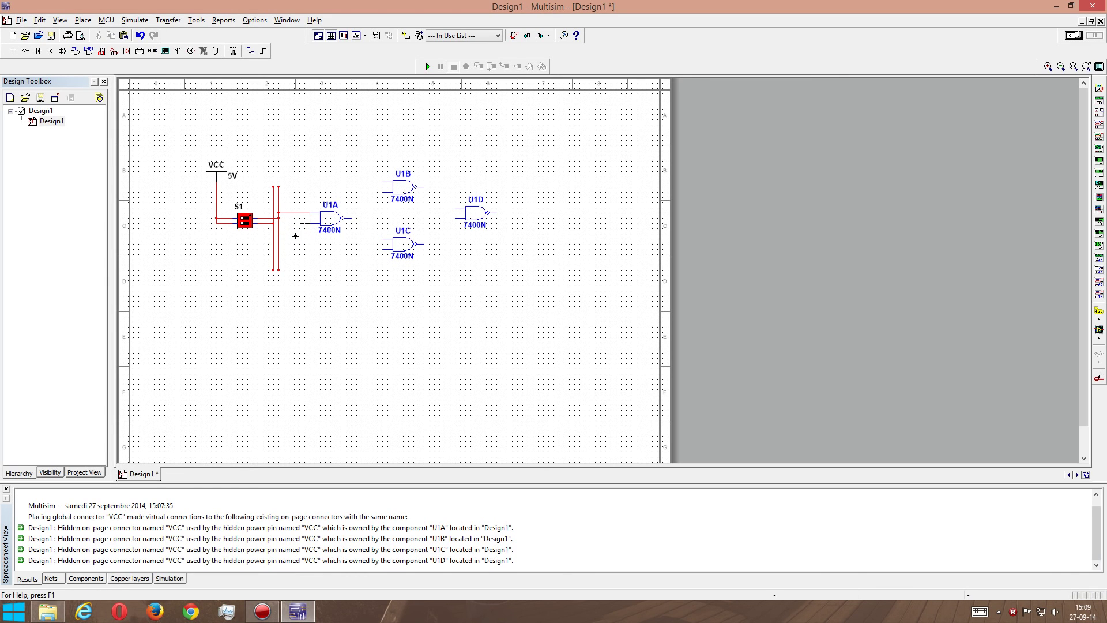
click(273, 238)
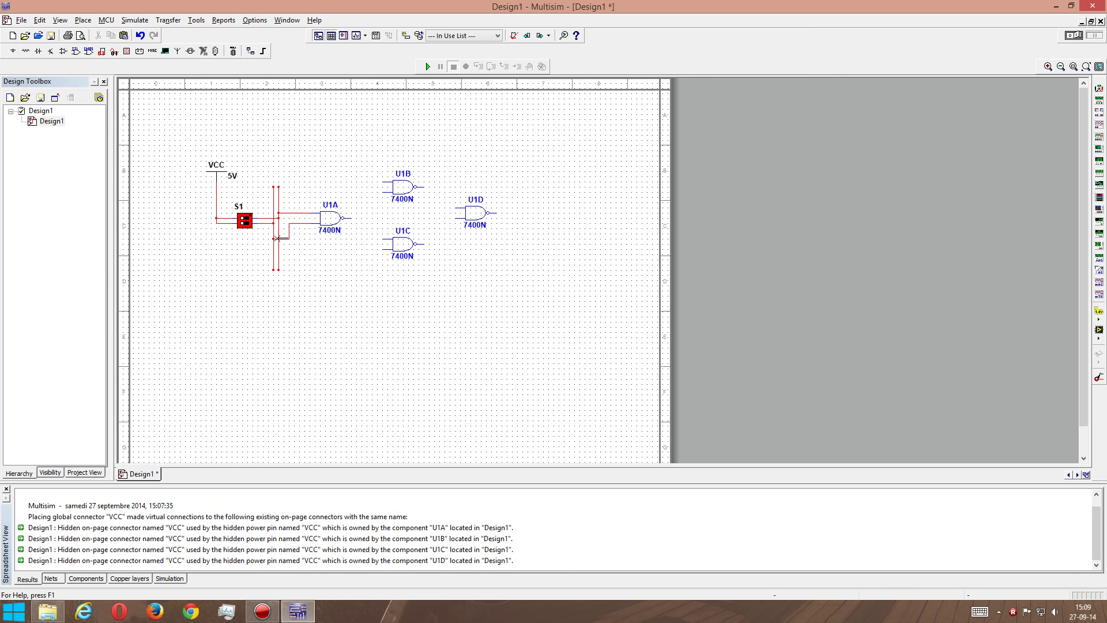
click(350, 218)
click(378, 191)
click(371, 217)
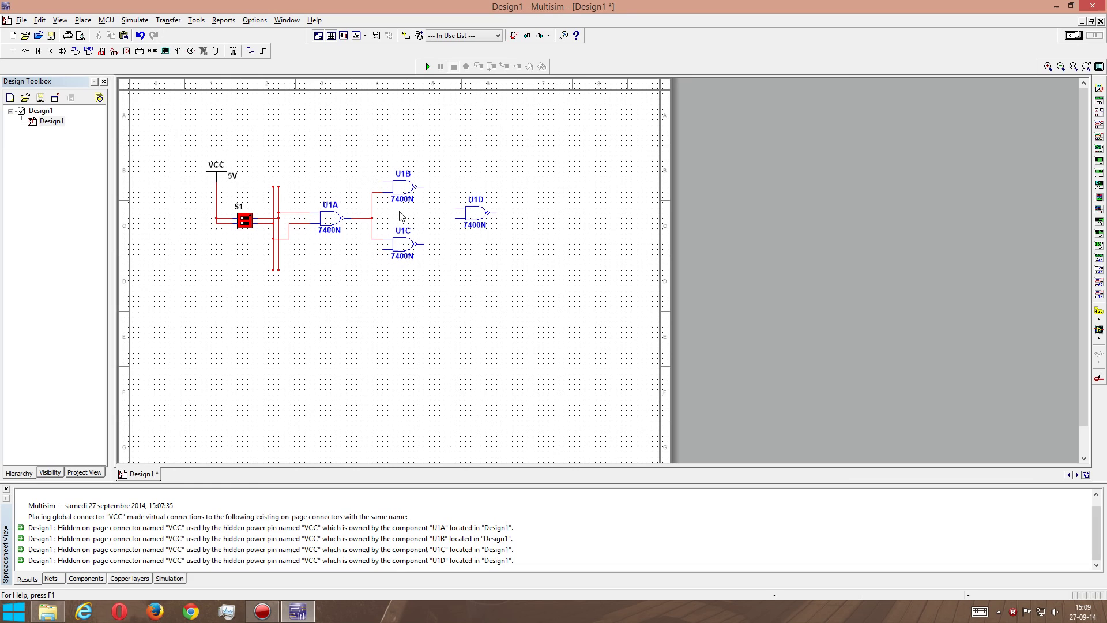
Wire the output of U1C to U1D's lower input and the output of U1B to U1D's upper input.
click(424, 244)
click(458, 217)
click(458, 207)
click(419, 186)
Wire U1B's upper input to U1A's upper input wire, and U1C's lower input to U1A's lower input wire.
click(383, 182)
click(299, 213)
click(372, 249)
click(299, 222)
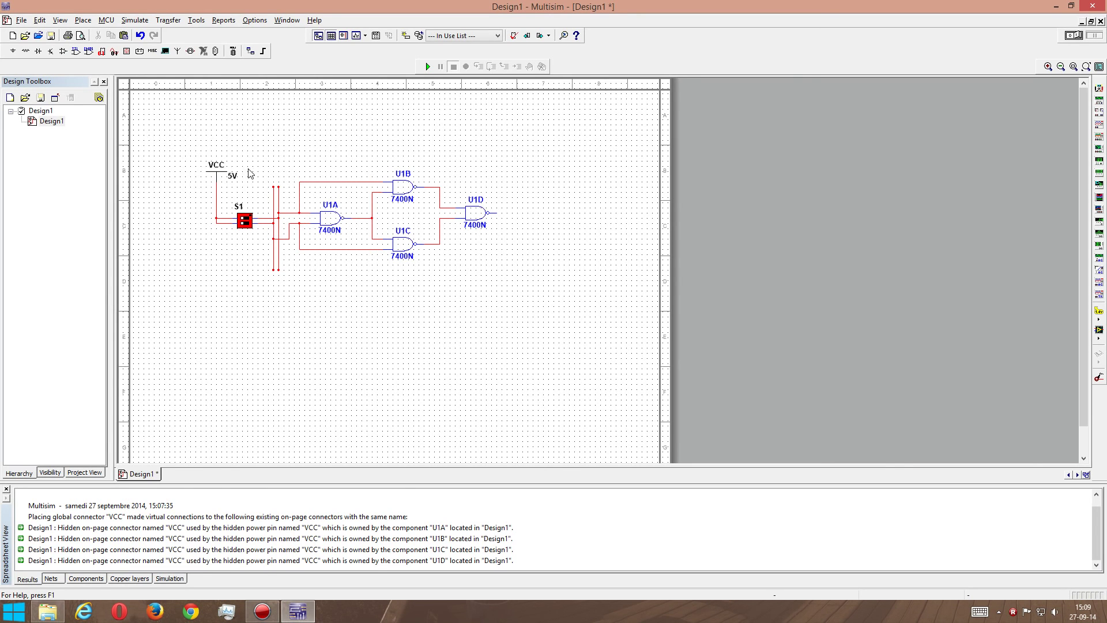
Place a PROBE_GREEN from the Indicators group's PROBE family right of U1D and wire it to U1D's output.
click(127, 51)
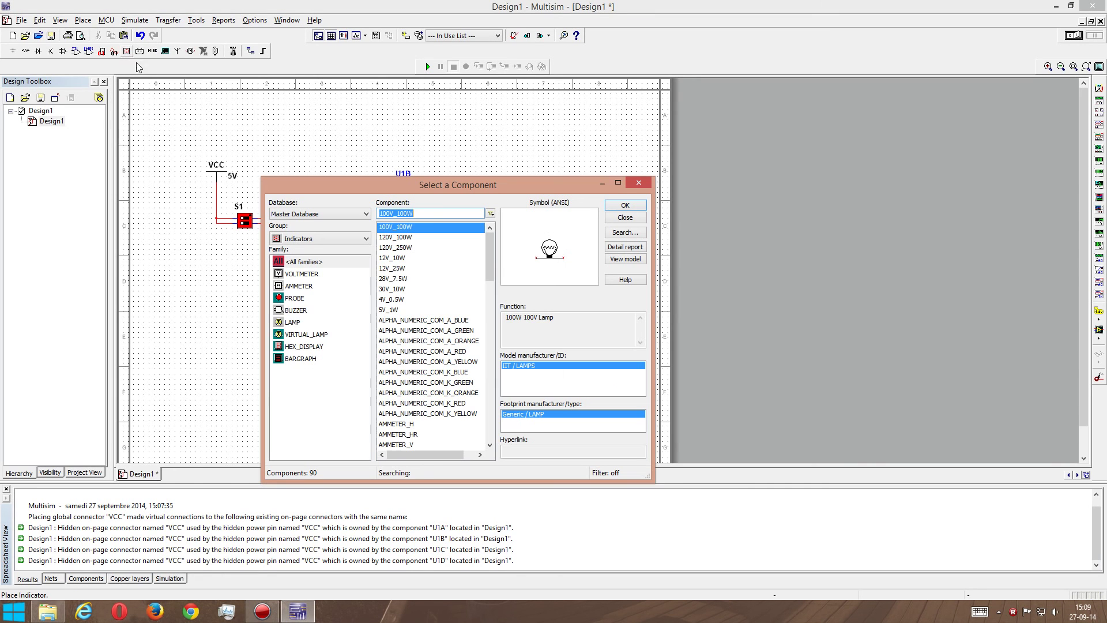
click(300, 299)
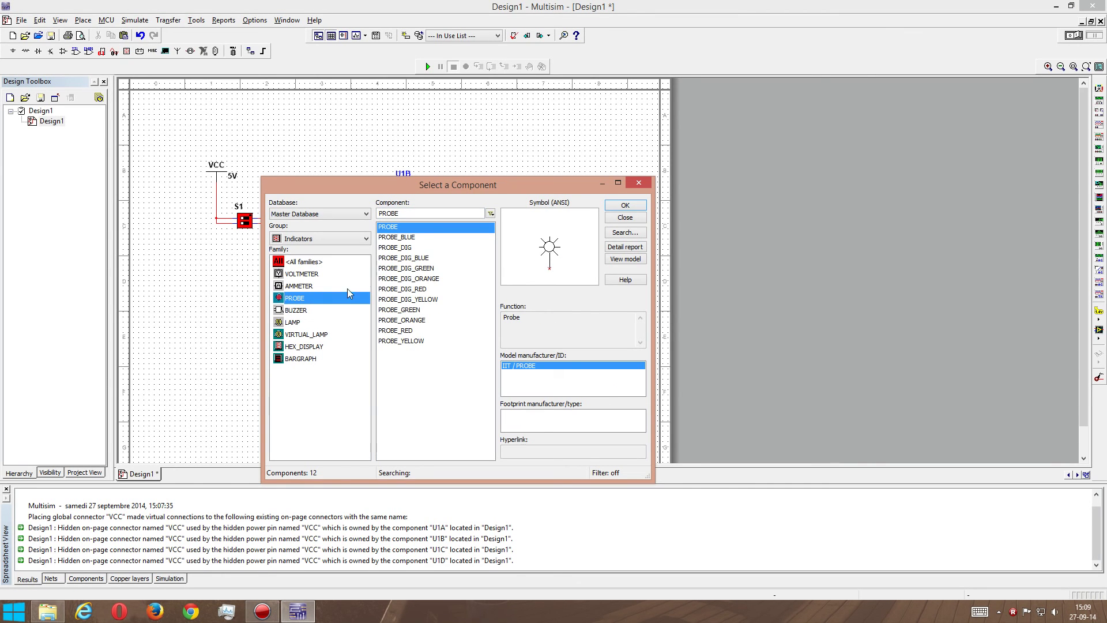
click(413, 312)
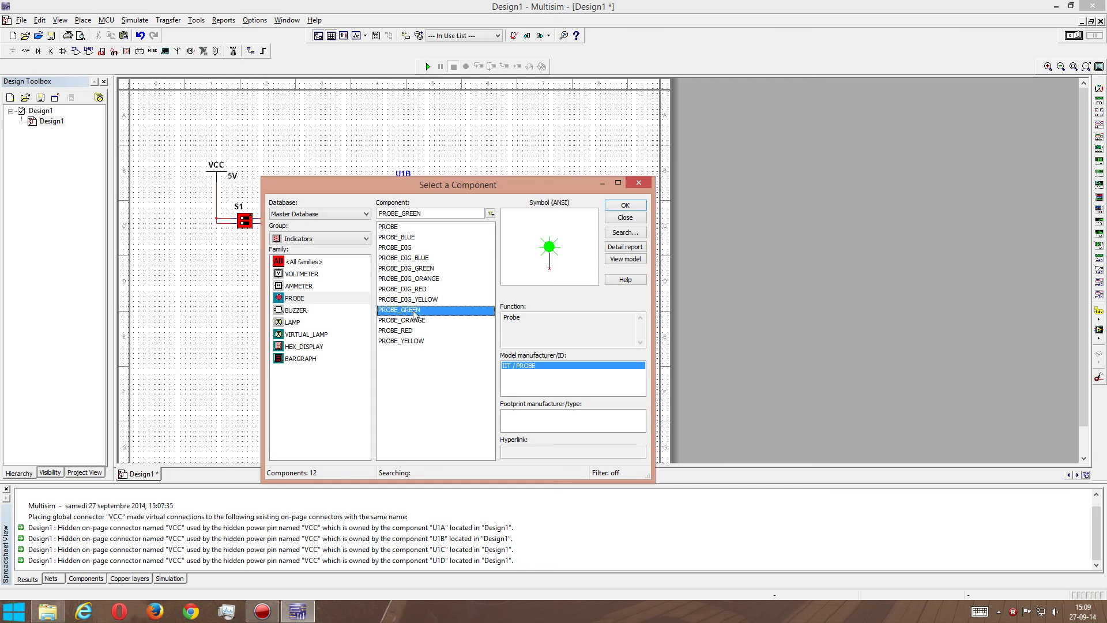
click(625, 205)
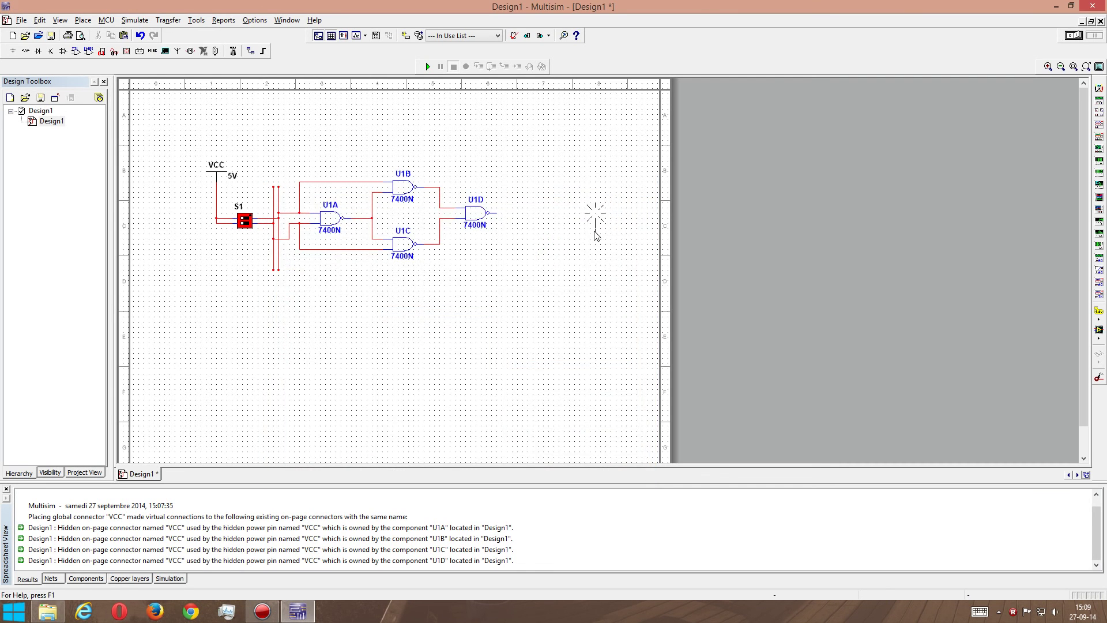
click(518, 211)
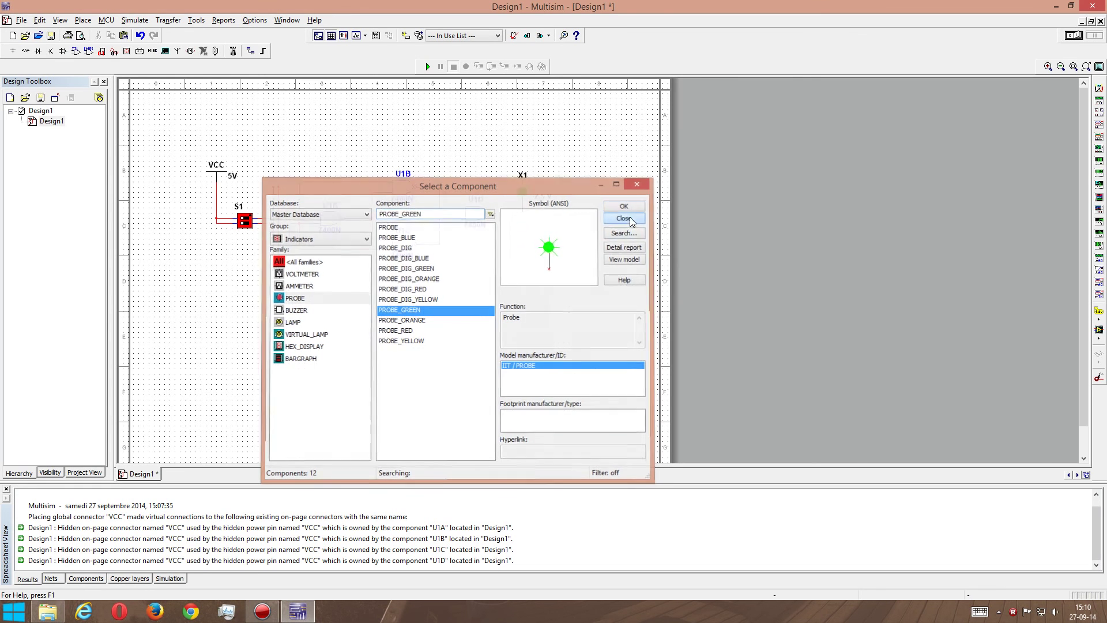
click(628, 217)
click(522, 212)
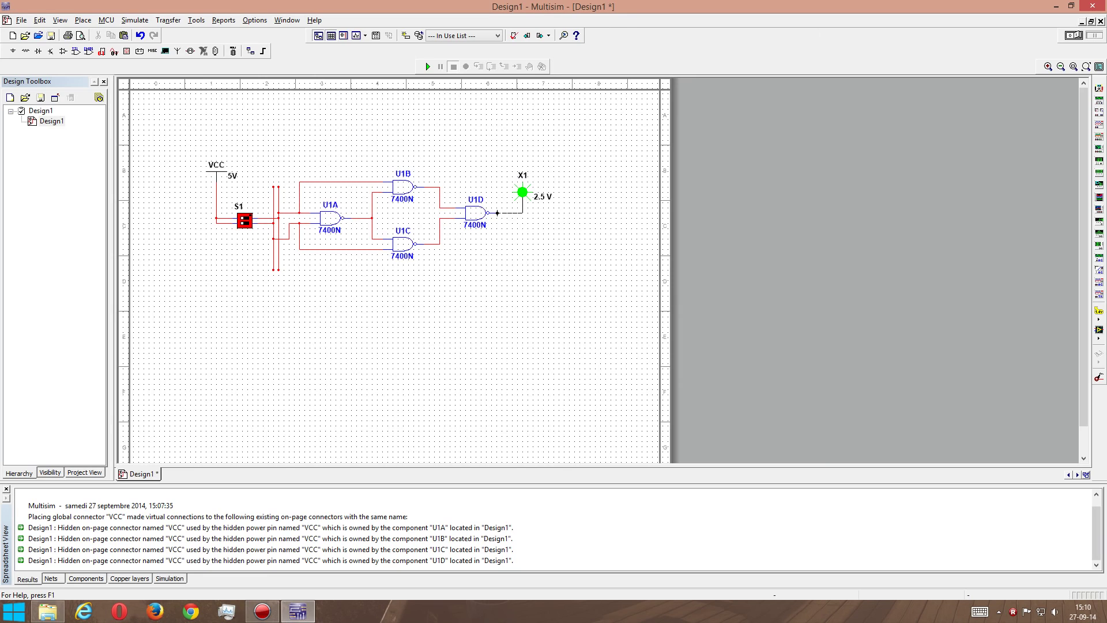
click(496, 213)
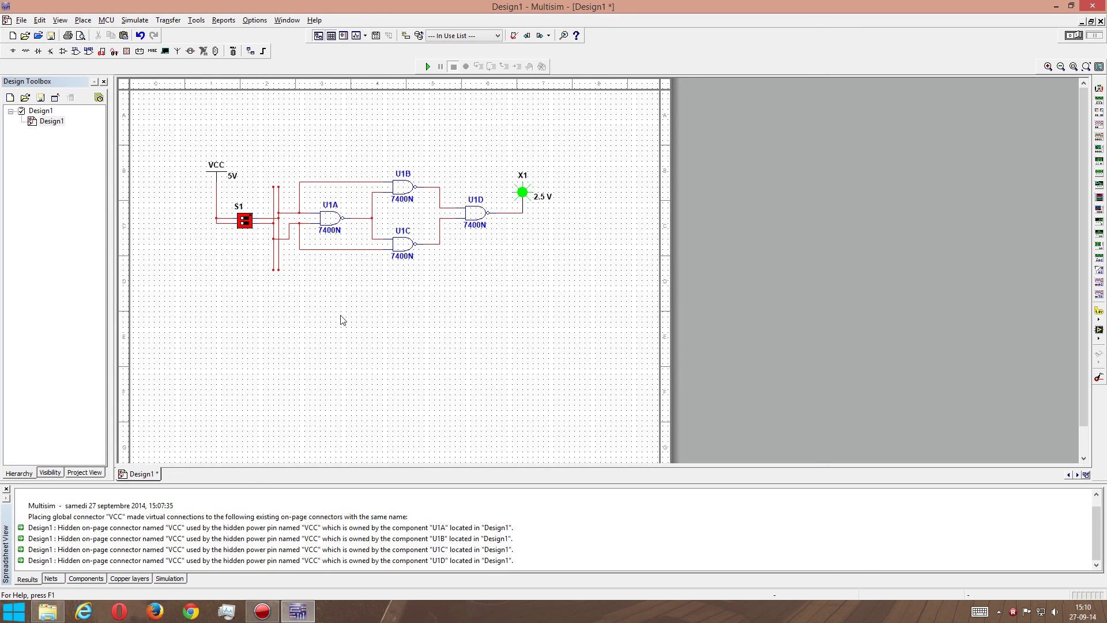
Test the circuit in a simulation run by toggling the DIP pack's two switches, and stop the simulation.
click(427, 67)
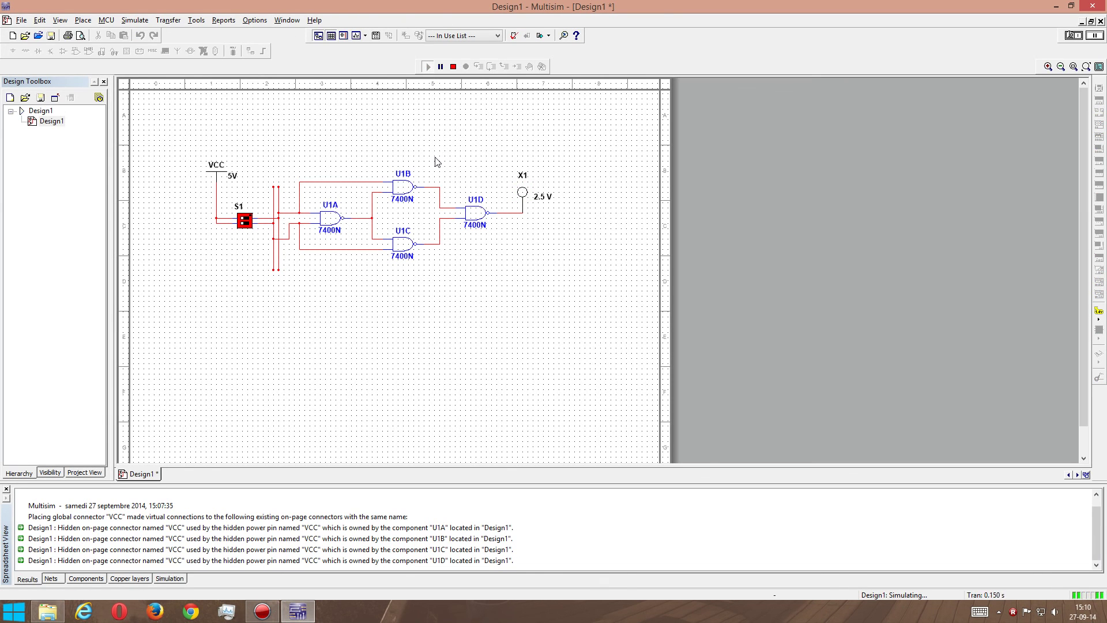
click(247, 219)
click(247, 221)
click(248, 227)
click(246, 225)
click(246, 225)
click(247, 226)
click(247, 223)
click(246, 224)
click(246, 223)
click(454, 68)
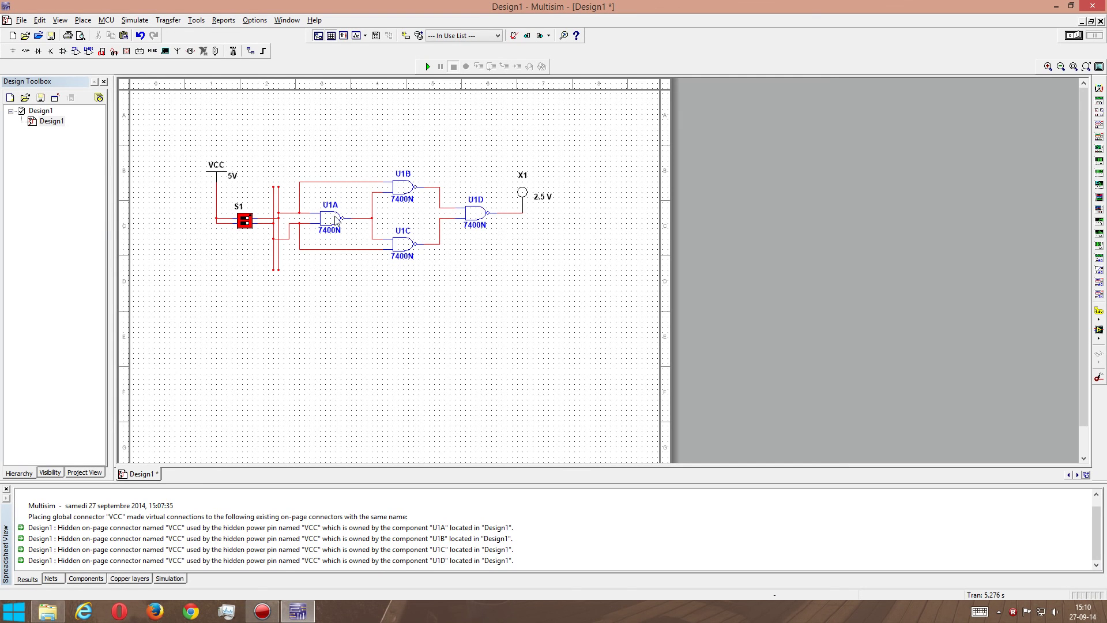
Switch gate U1A to component-specific visibility settings and hide its value and reference designator.
right_click(335, 217)
click(380, 500)
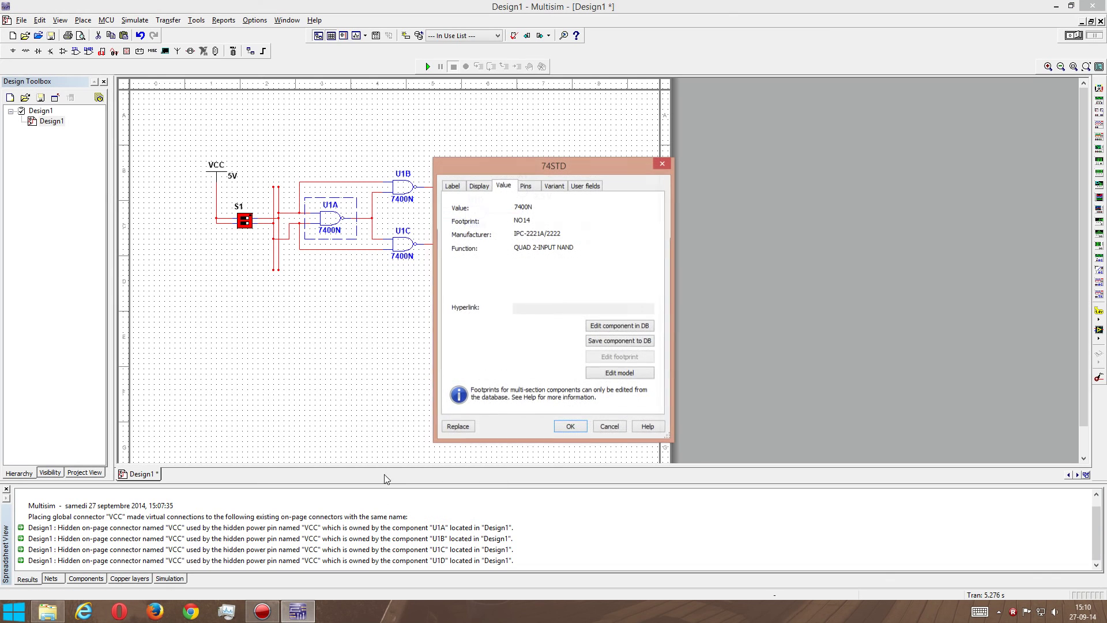
click(479, 188)
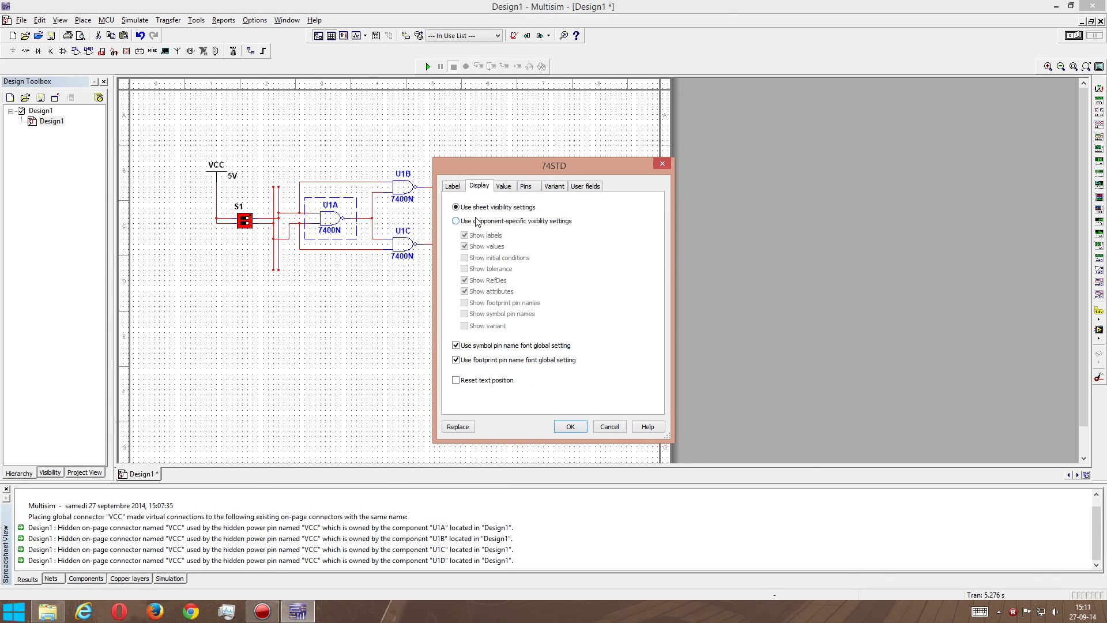
click(479, 222)
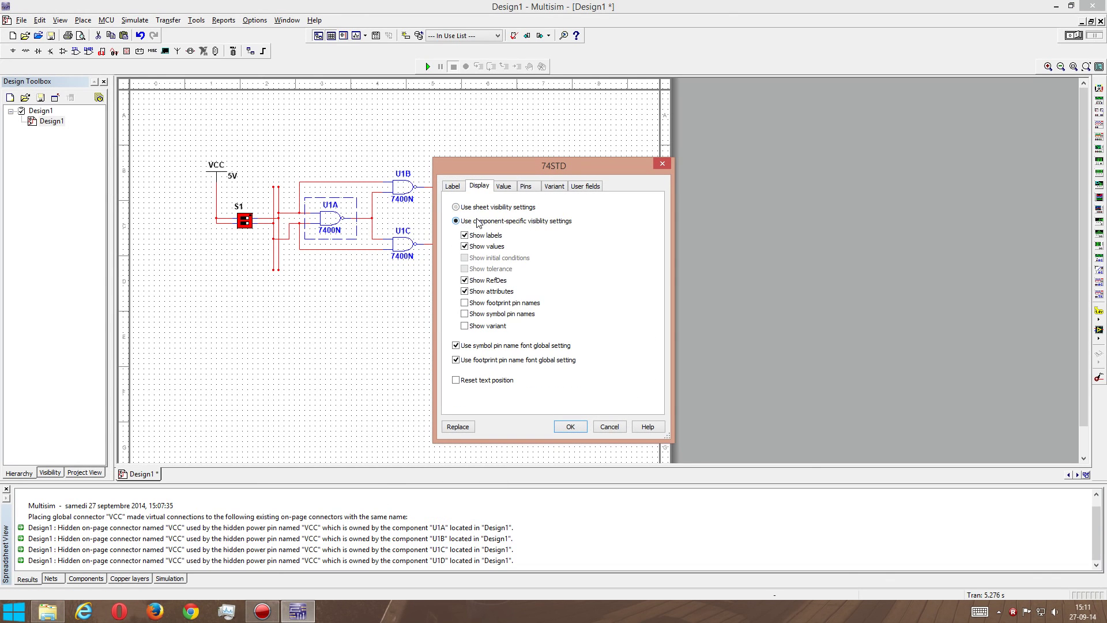
click(489, 249)
click(573, 428)
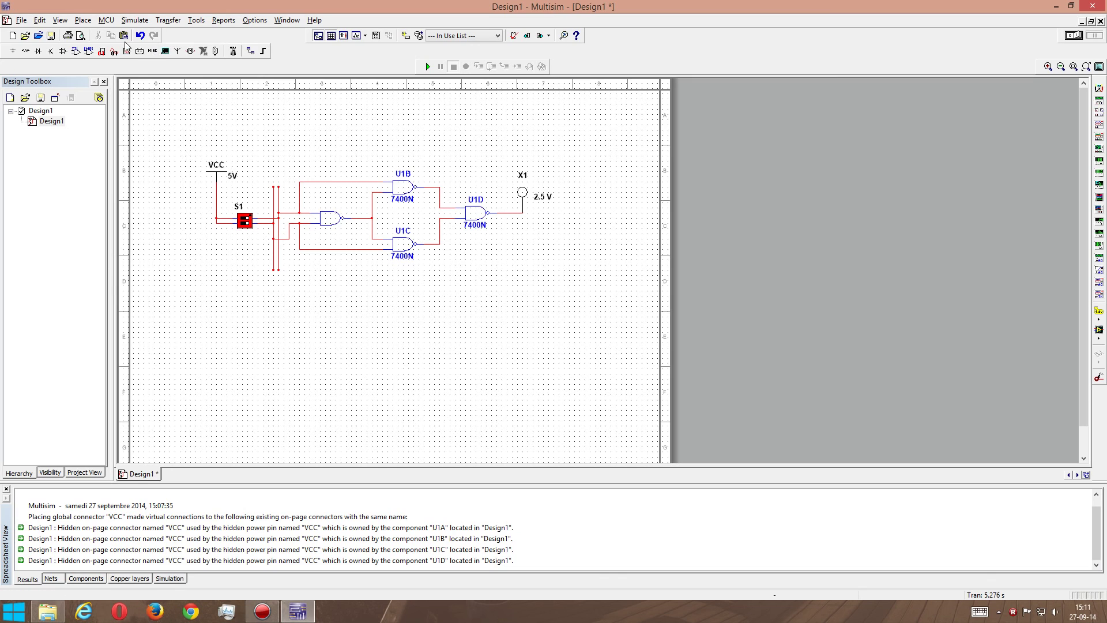
Add the text label "A" and position it above the right-hand vertical input wire after the DIP switch.
click(84, 21)
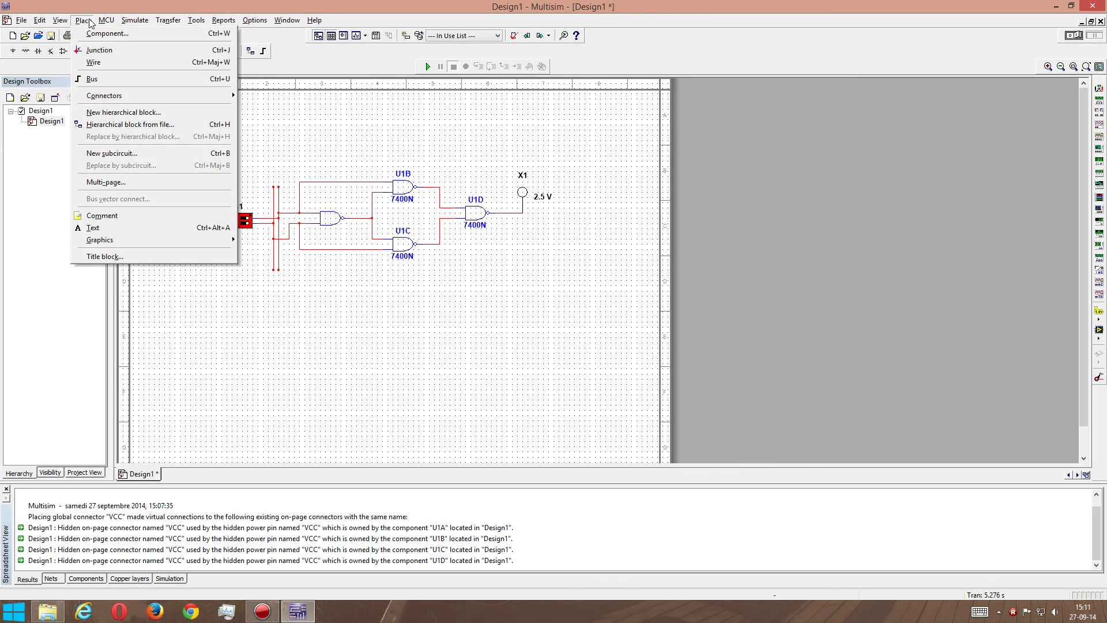
click(108, 228)
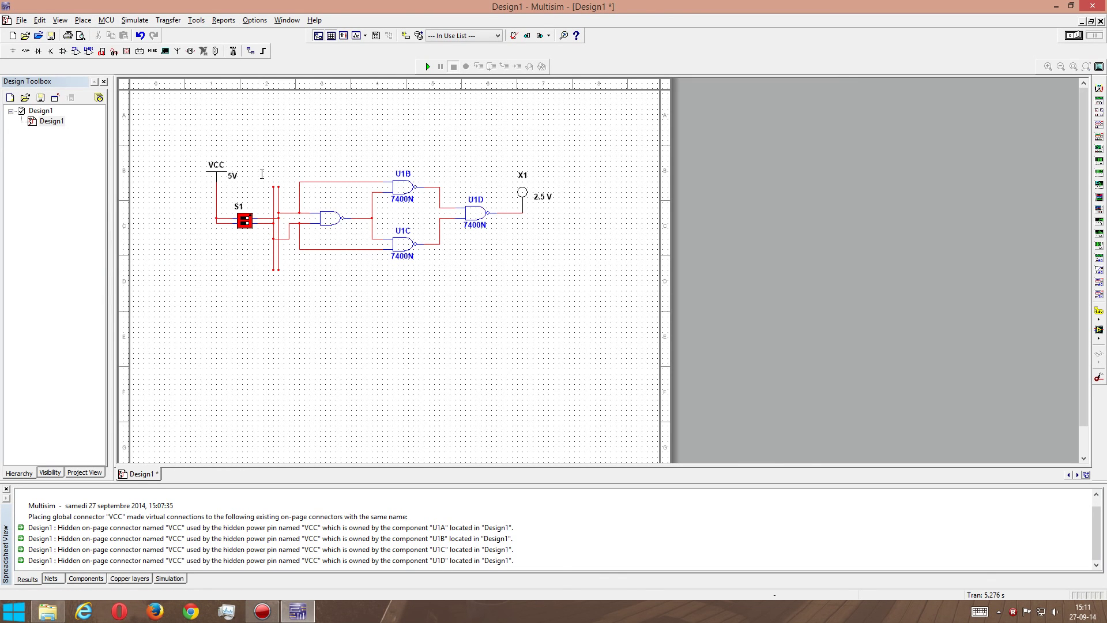
click(270, 143)
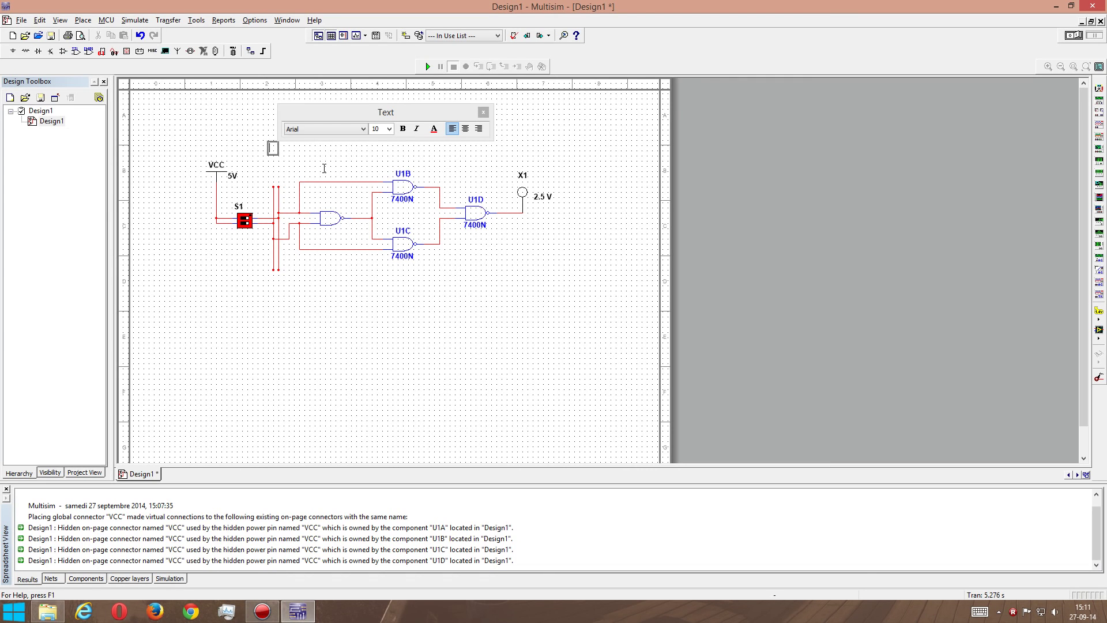
text(A)
click(483, 112)
click(274, 149)
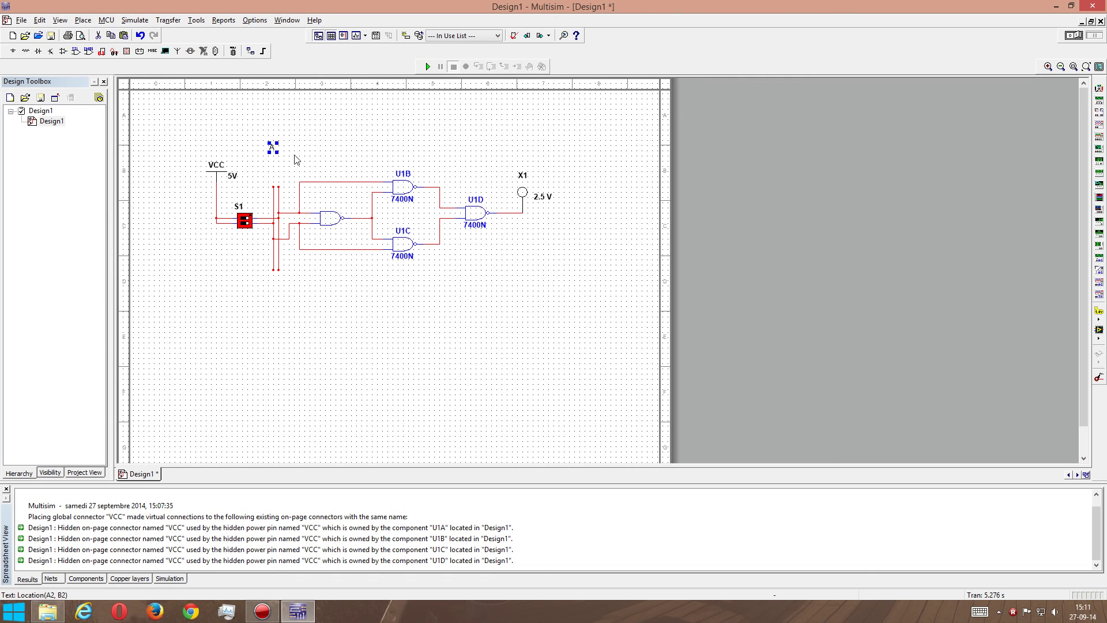
drag(279, 151, 283, 180)
click(310, 159)
Add the text label "B" and position it above the left-hand vertical input wire, beside label A.
click(83, 20)
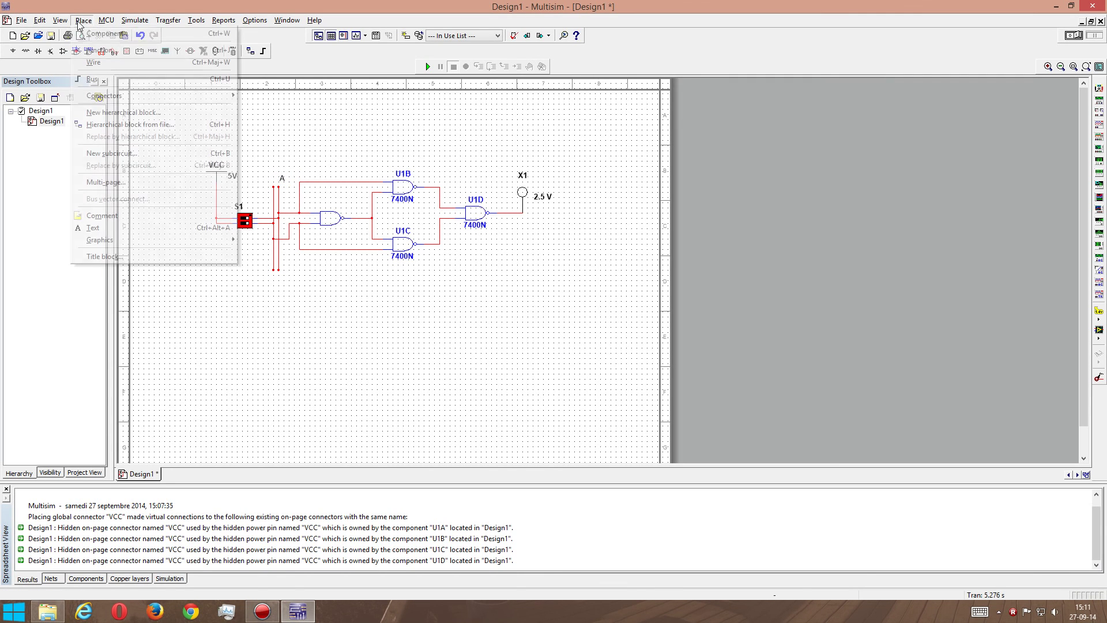
click(119, 215)
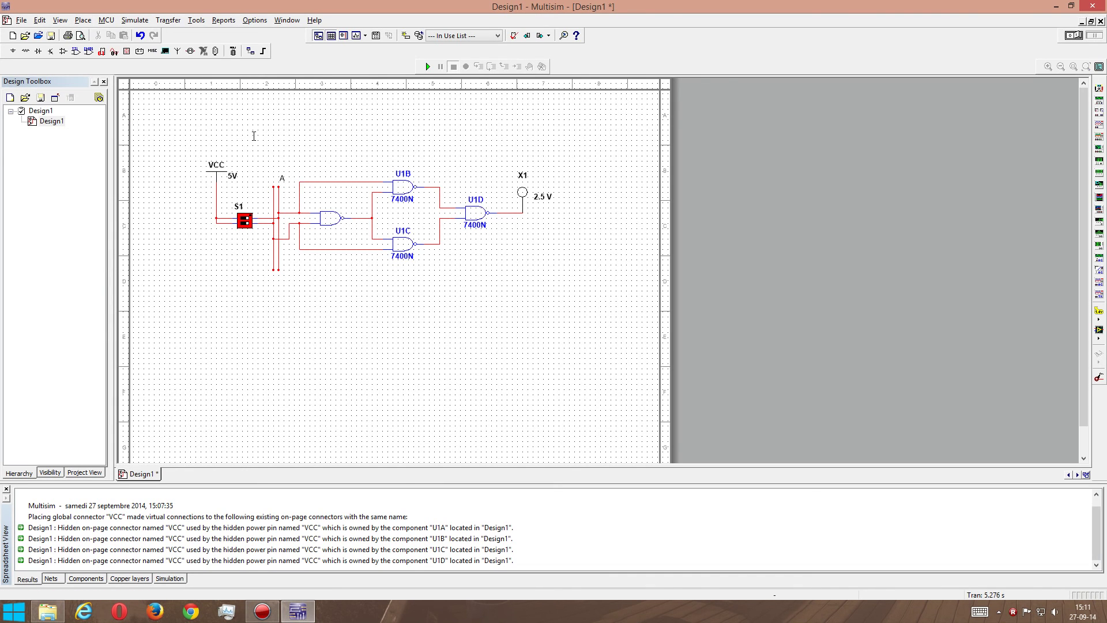
click(253, 136)
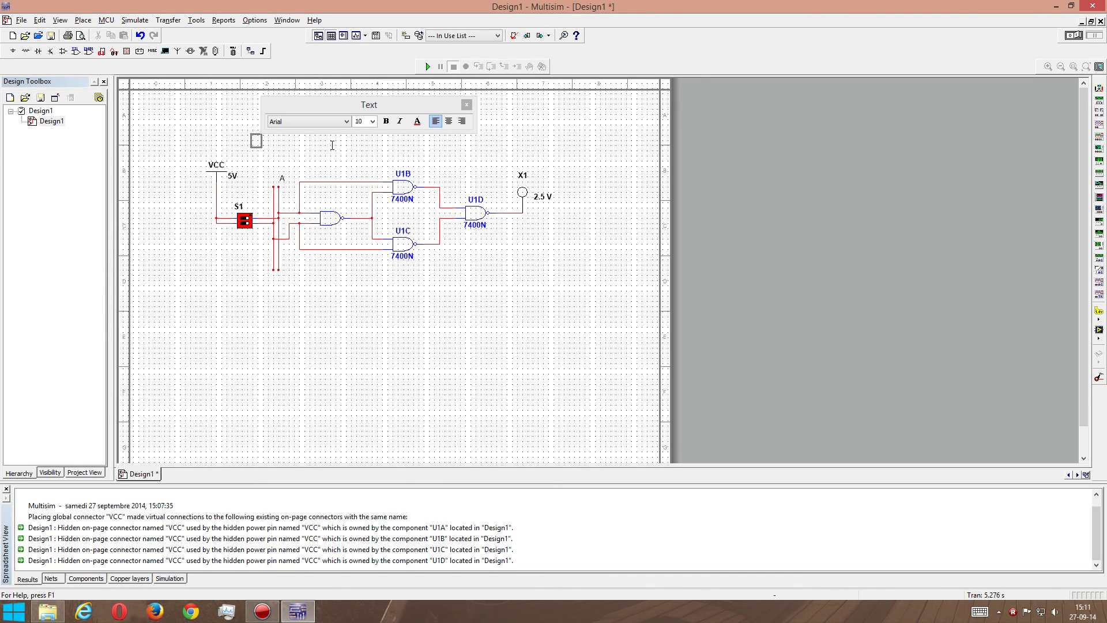
text(B)
click(318, 151)
drag(258, 140, 273, 182)
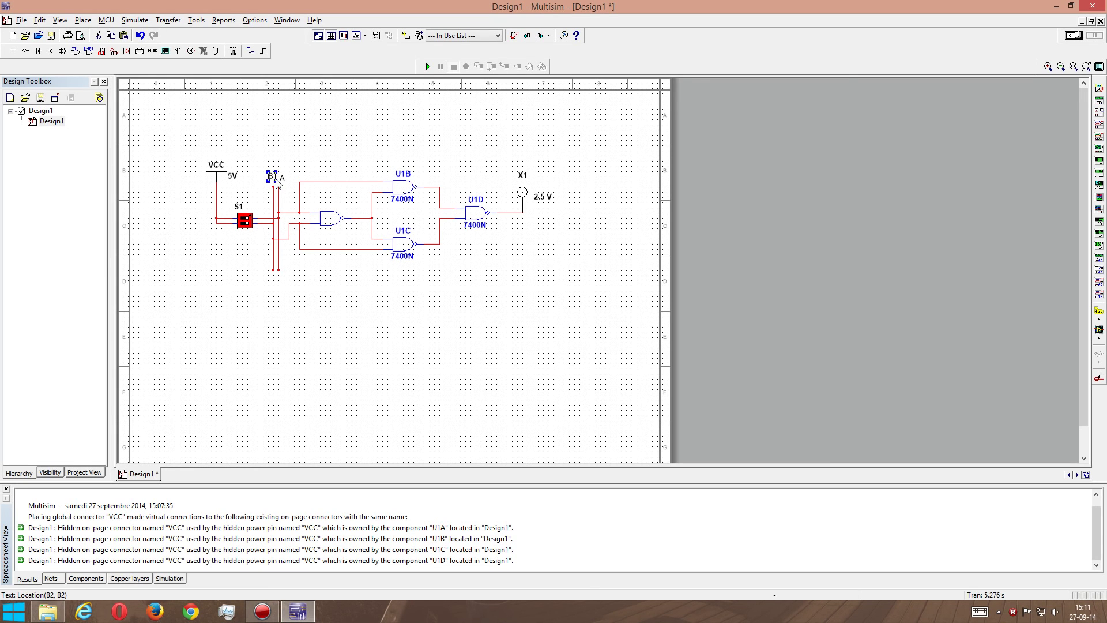
click(291, 162)
Create a new blank design and place a logic converter instrument in the upper middle of its sheet.
click(22, 20)
mouse_move(94, 38)
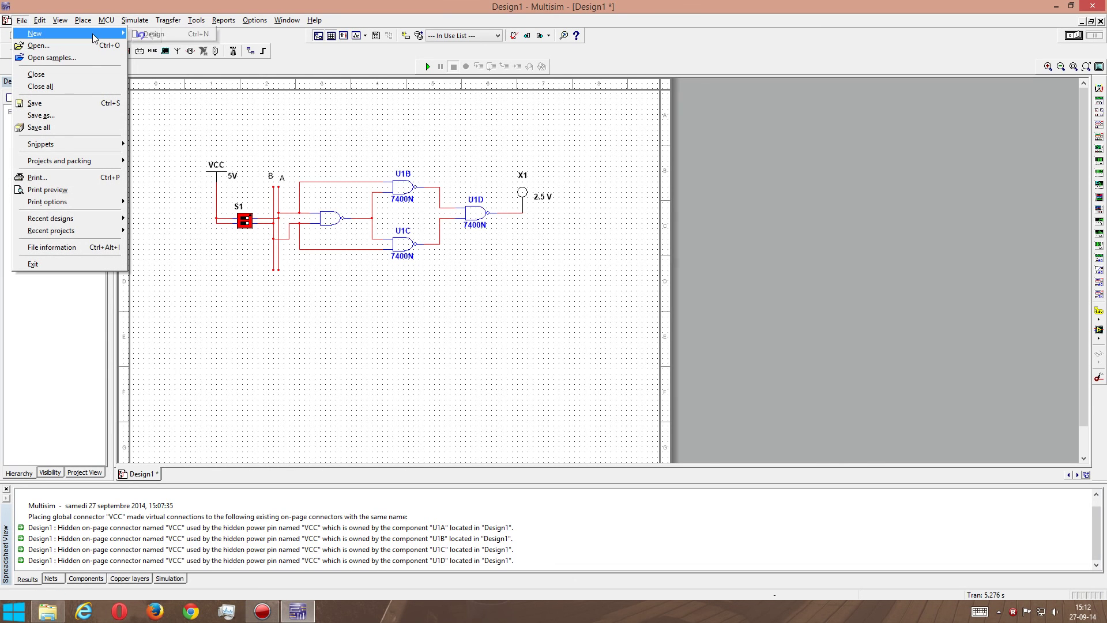
click(153, 38)
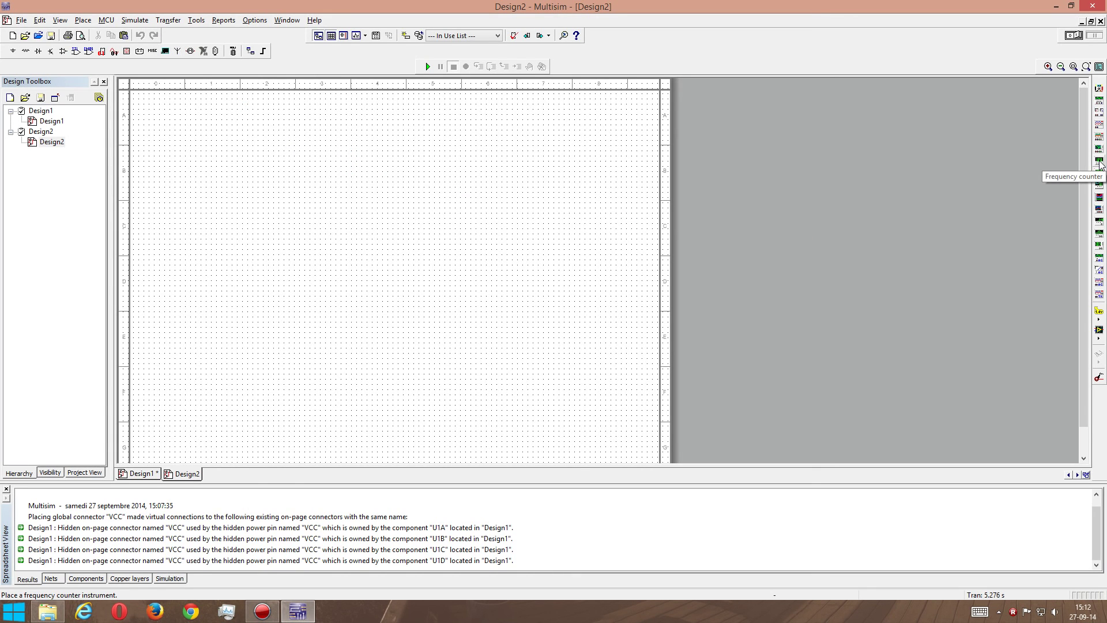
click(1099, 192)
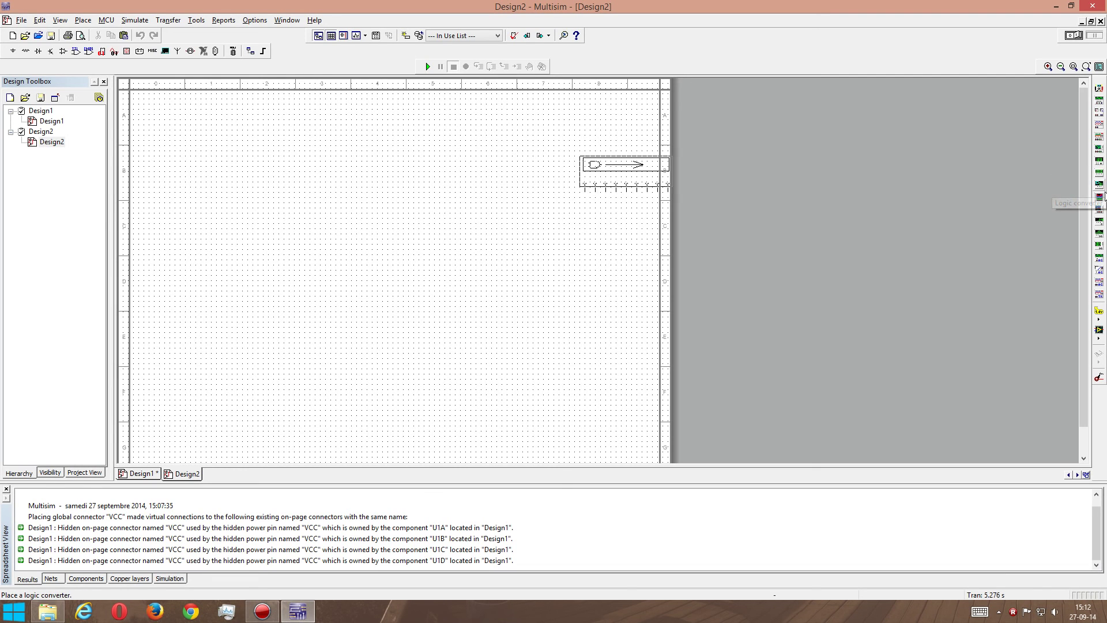
click(334, 171)
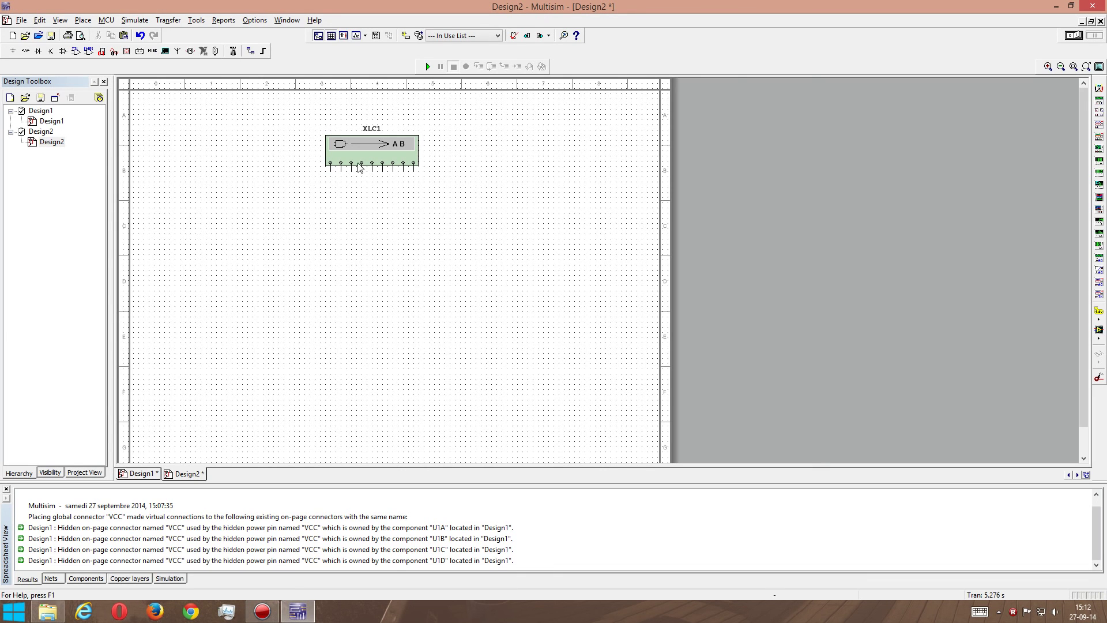
double_click(378, 153)
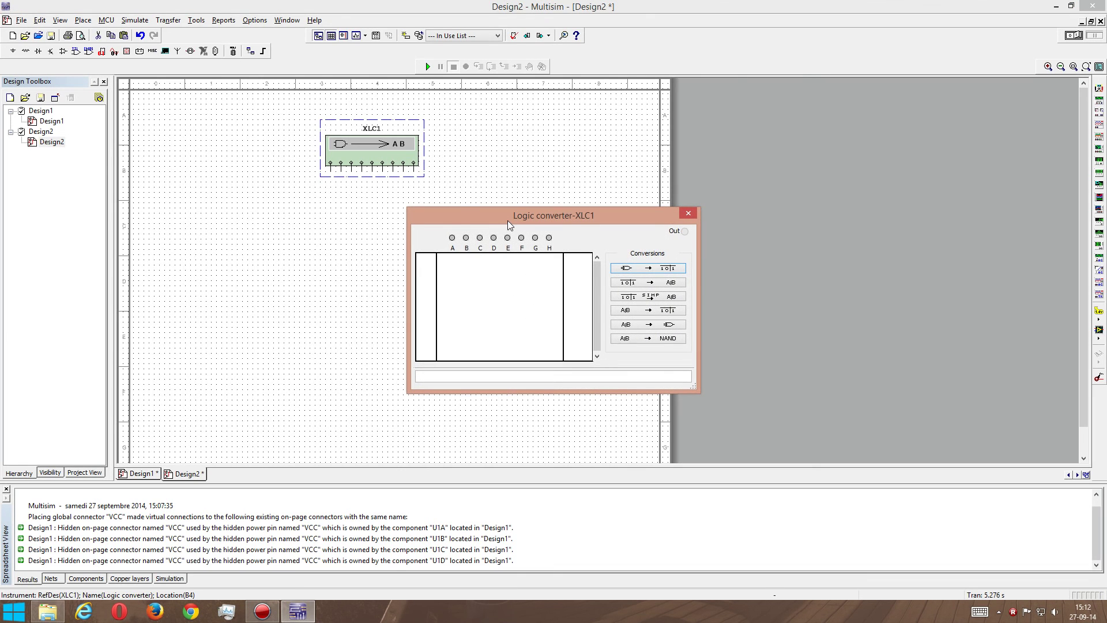
drag(508, 221, 572, 204)
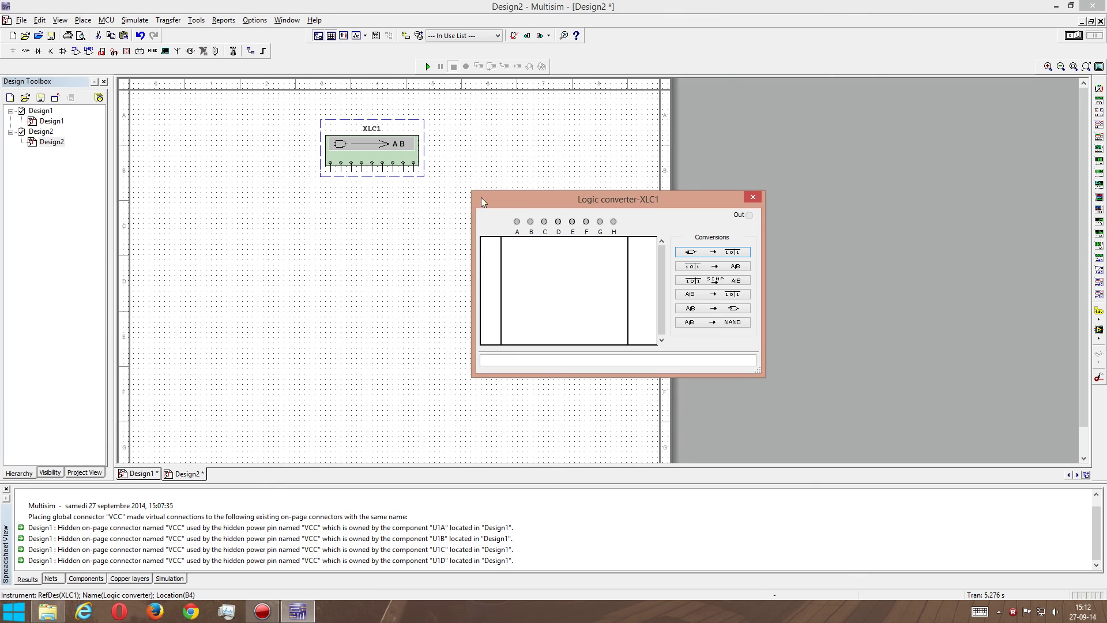
click(753, 198)
Open the logic converter's properties and enable the variables A, B, C and D in its truth table.
right_click(373, 151)
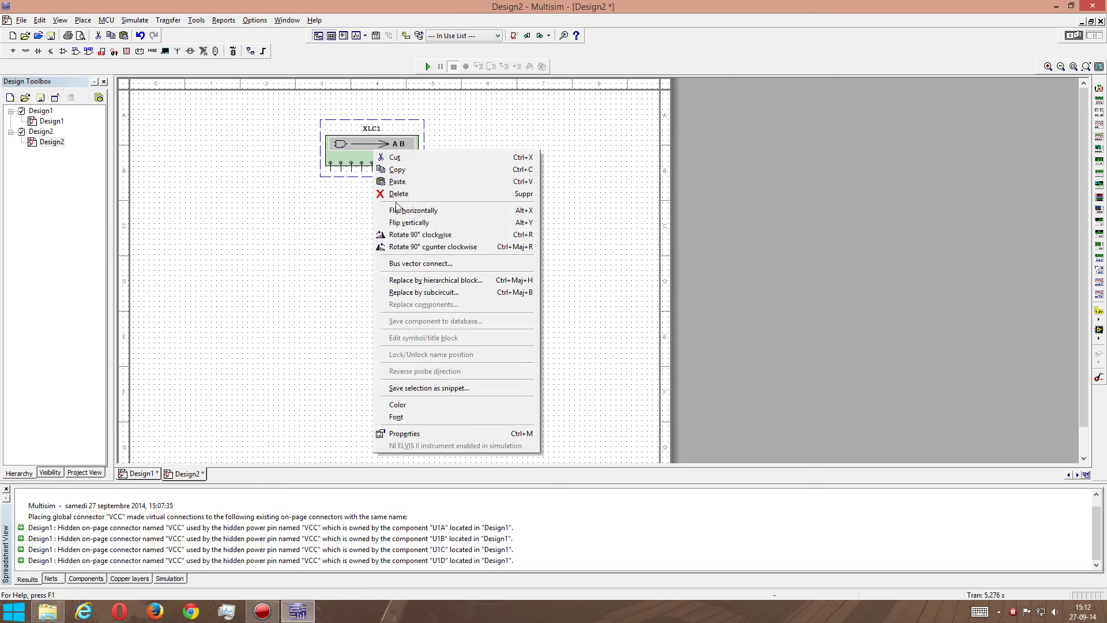
click(416, 434)
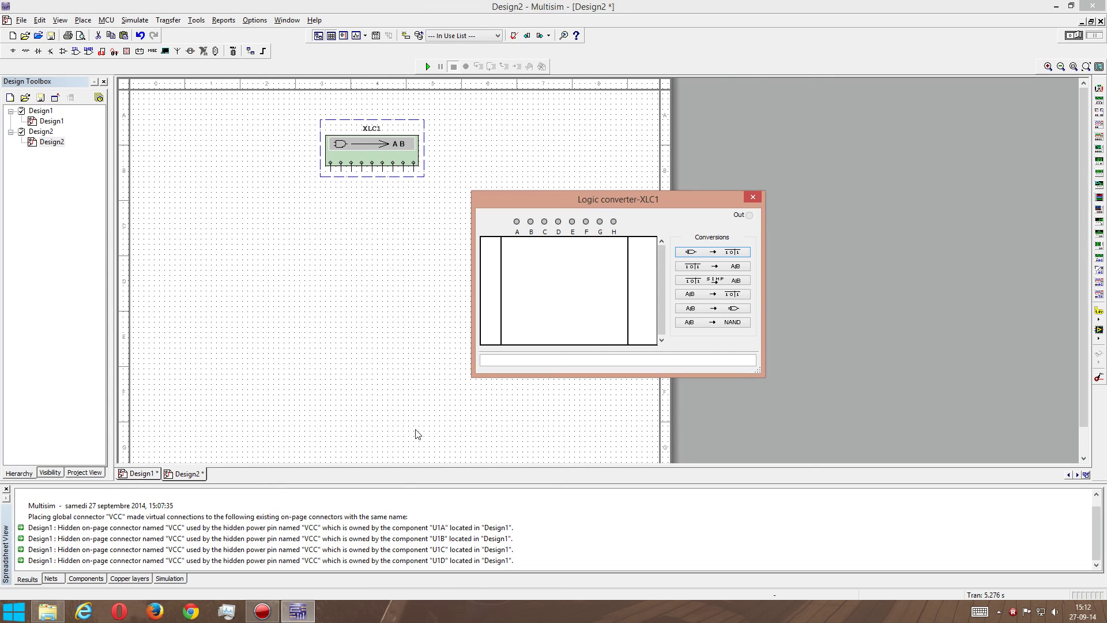
click(517, 223)
click(530, 223)
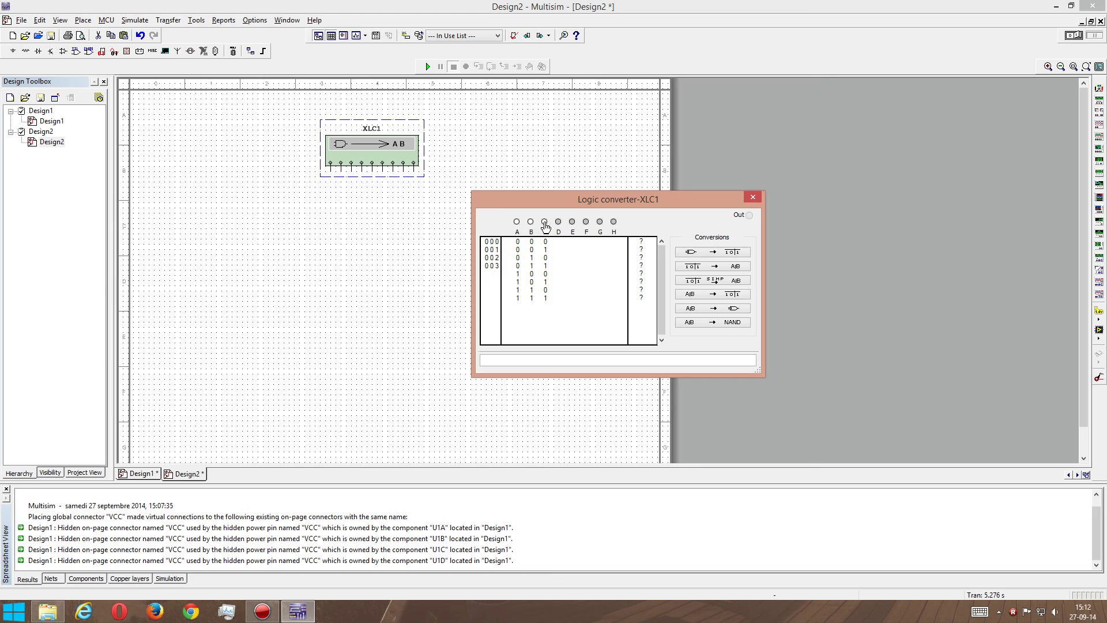
click(558, 223)
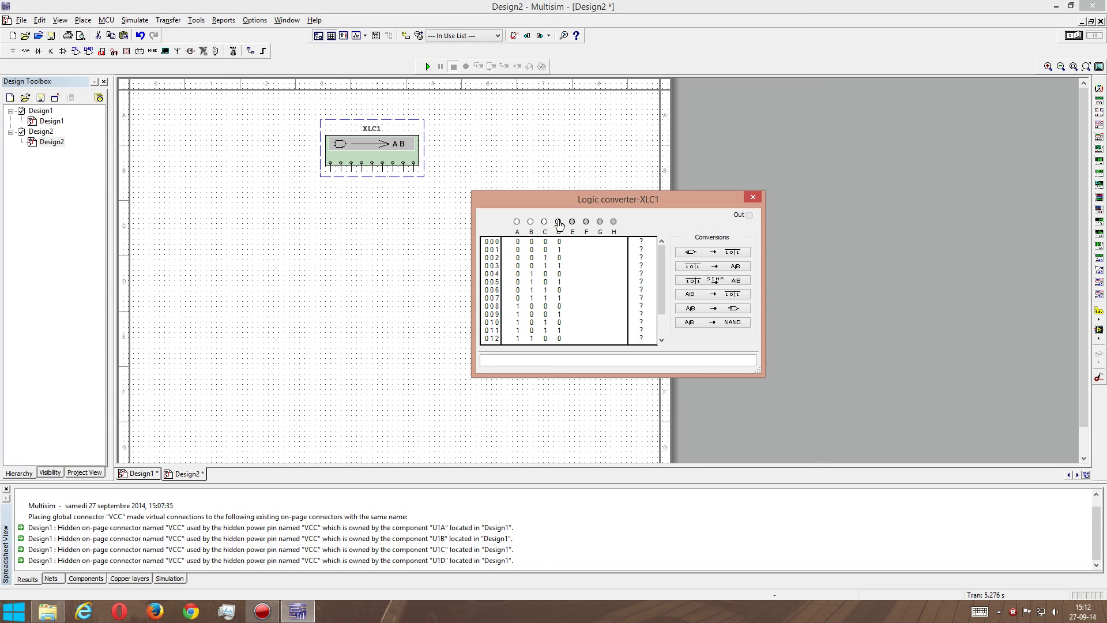
Try out output values for rows 001 to 004 of the four-variable truth table.
click(641, 250)
click(642, 259)
click(641, 265)
click(642, 273)
click(642, 274)
Reduce the truth table to variables A and B, with output 1 for rows 000 and 003 and 0 for rows 001 and 002.
click(558, 223)
click(544, 223)
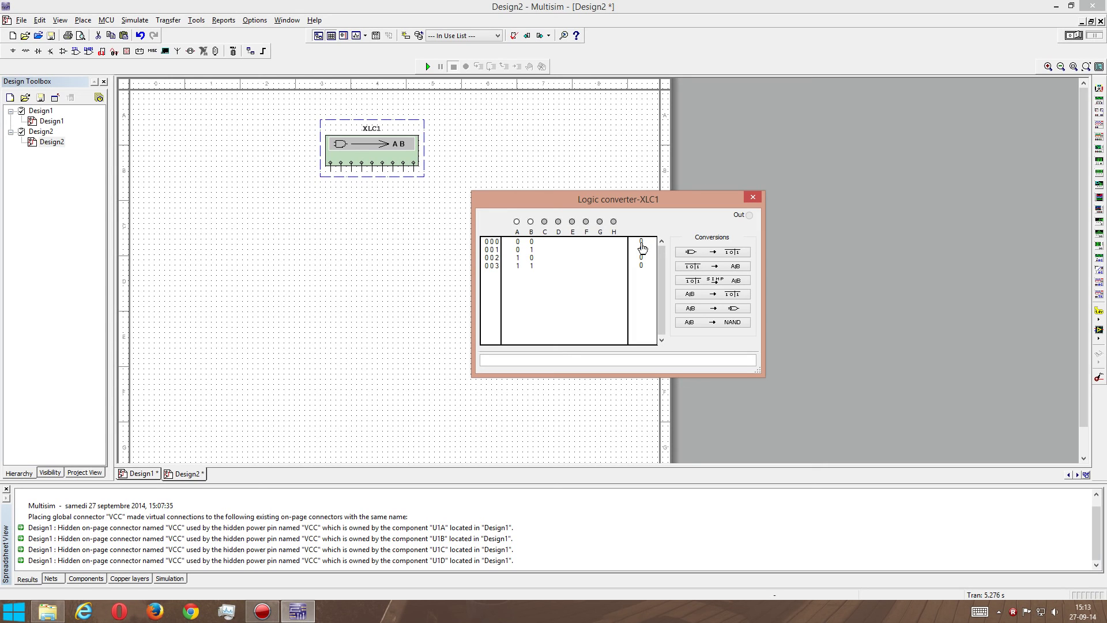
click(641, 243)
click(642, 266)
drag(607, 200, 544, 197)
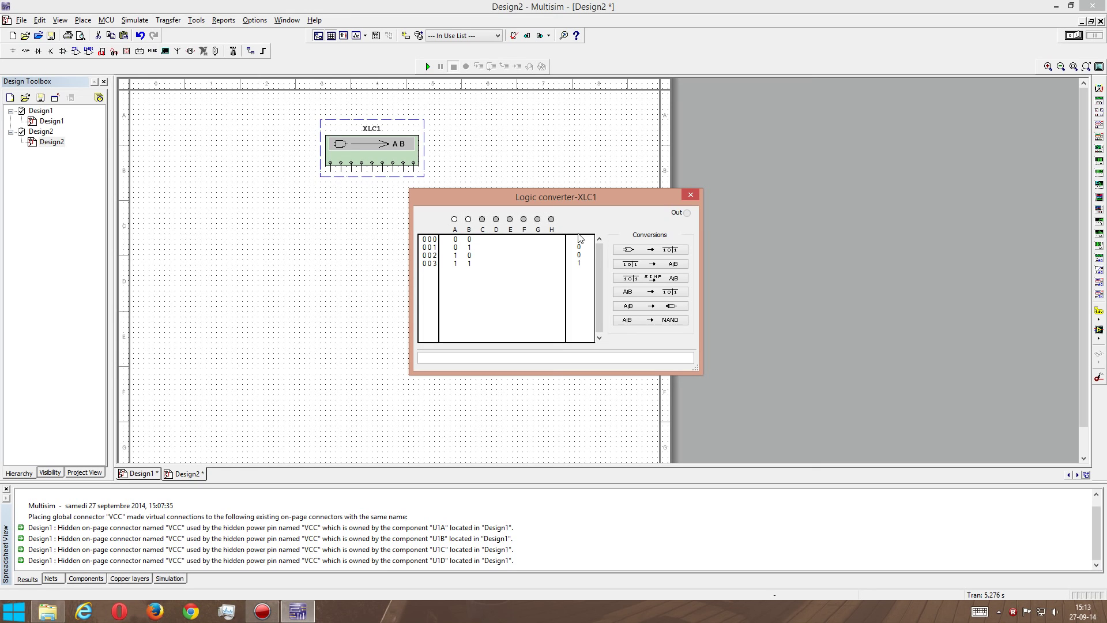
Convert the truth table to a Boolean expression, and generate a NAND-only circuit and a general gate circuit from it below the converter.
click(662, 265)
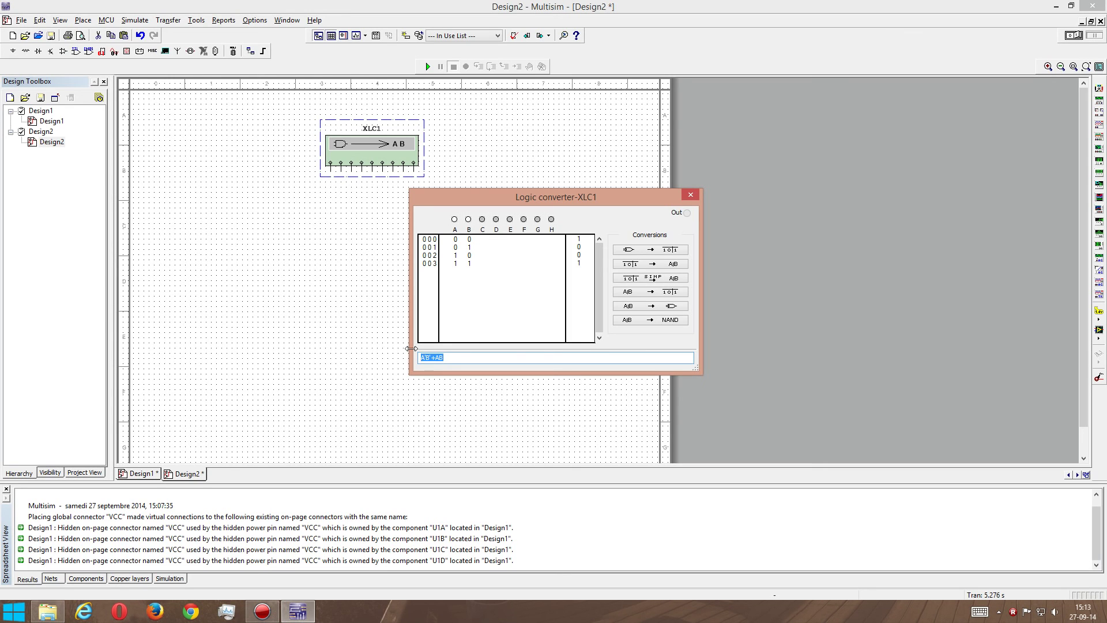
click(669, 320)
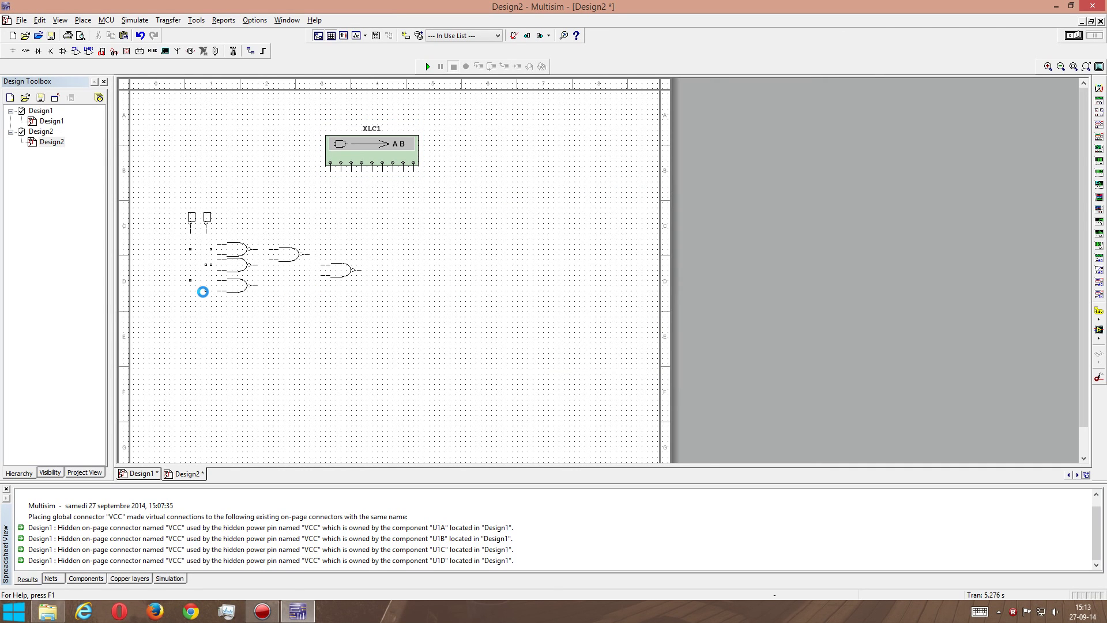
double_click(385, 154)
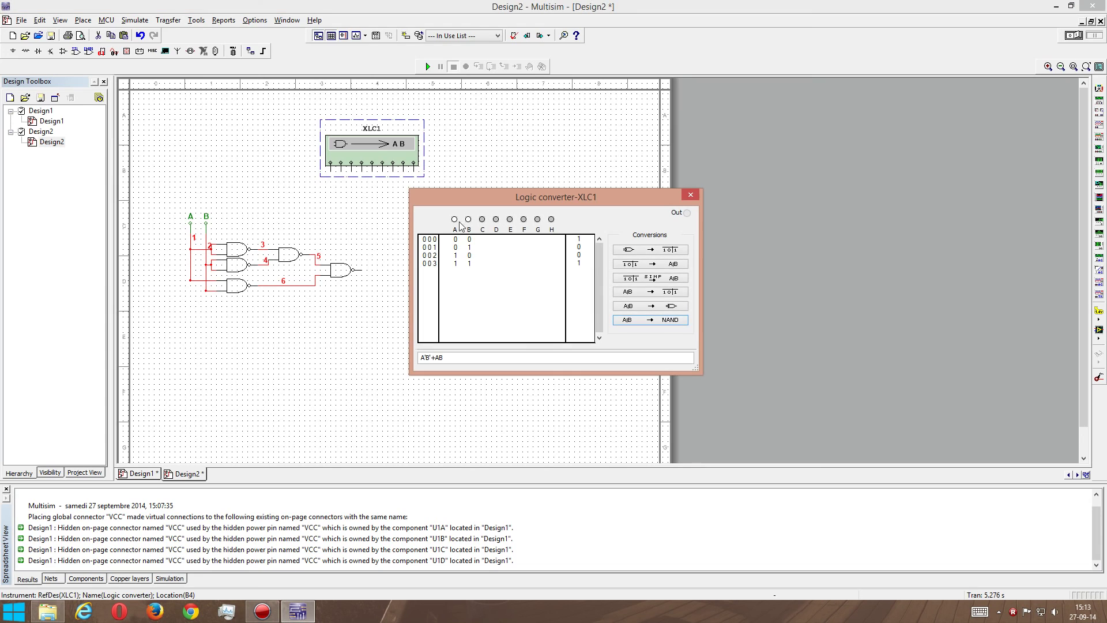
click(677, 308)
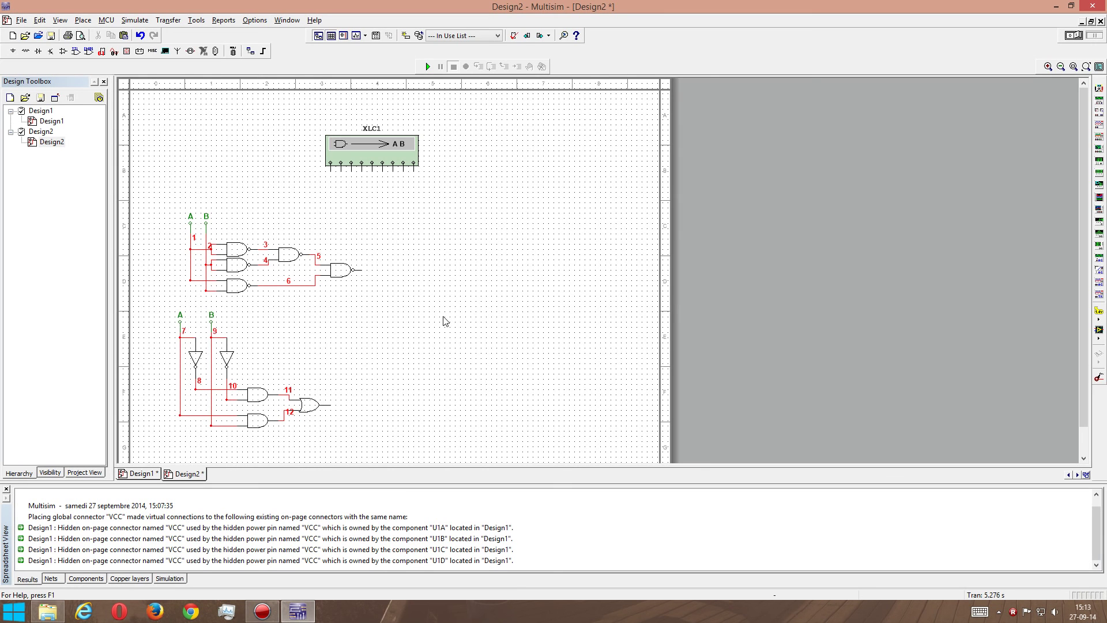
Delete both generated gate circuits below the logic converter.
scroll(401, 409, down, 1)
scroll(392, 418, up, 2)
scroll(368, 418, down, 1)
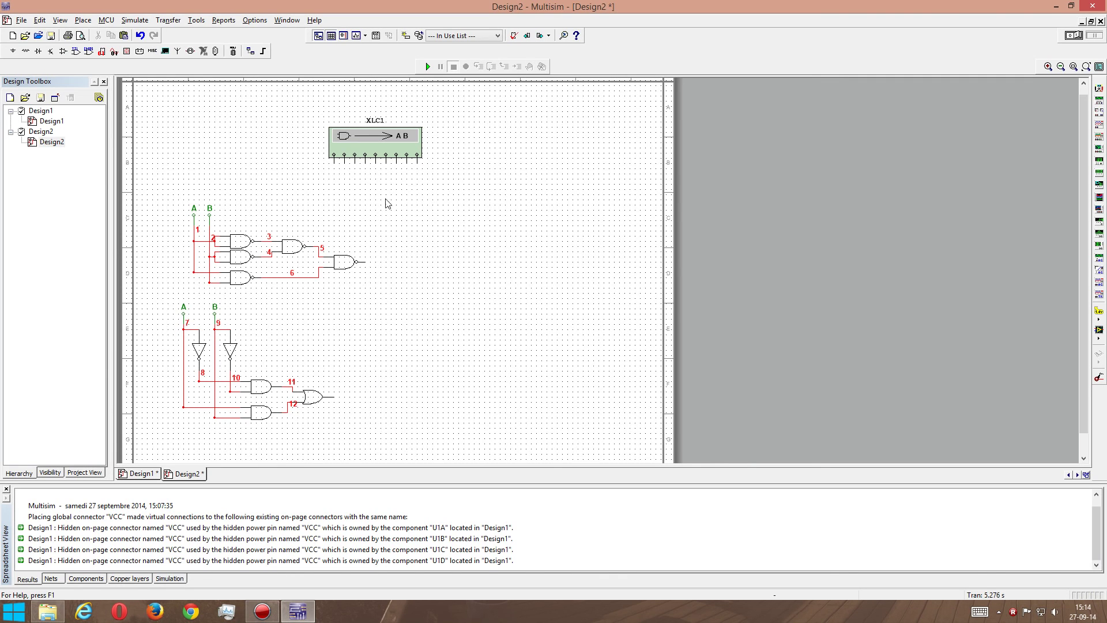
drag(409, 191, 157, 433)
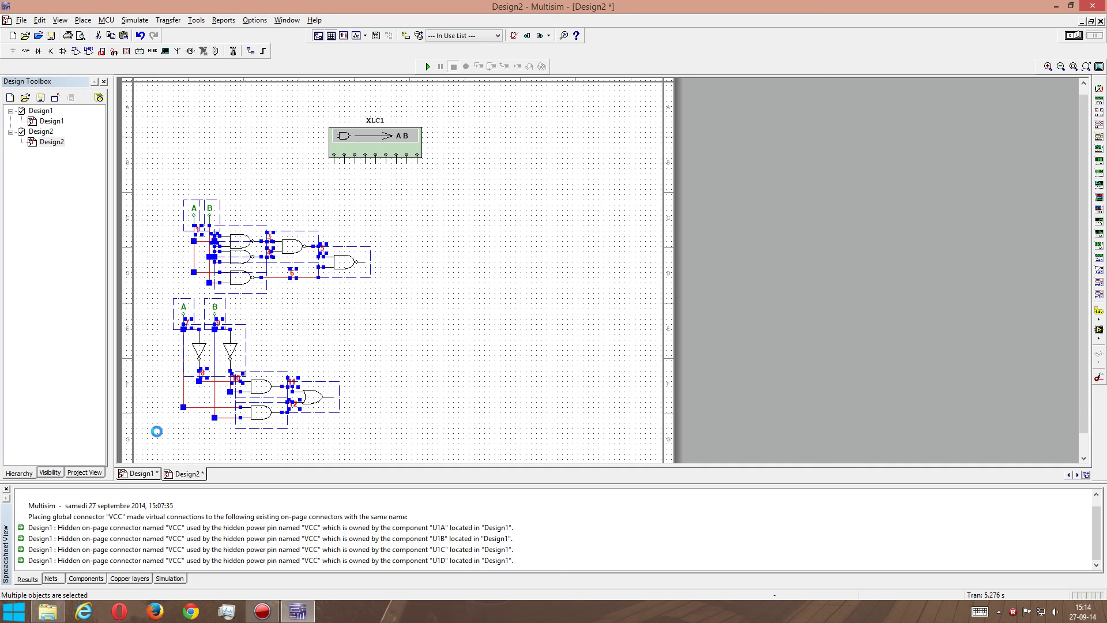
key(Delete)
Reopen the logic converter, extend the expression to A'B'+AB+C and convert it to a truth table.
double_click(401, 134)
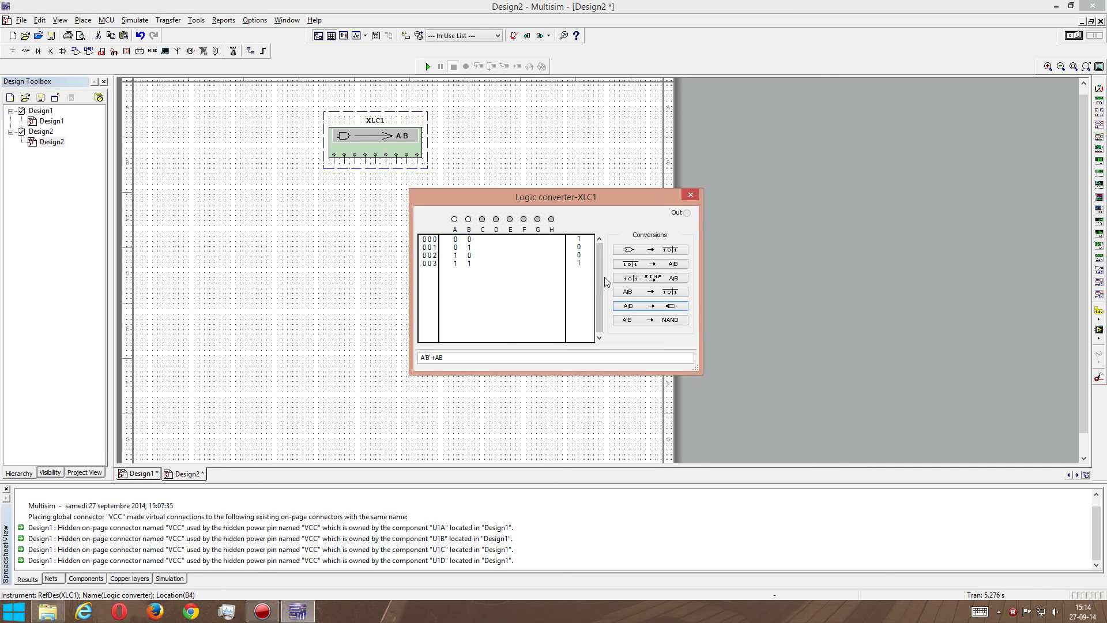
click(460, 354)
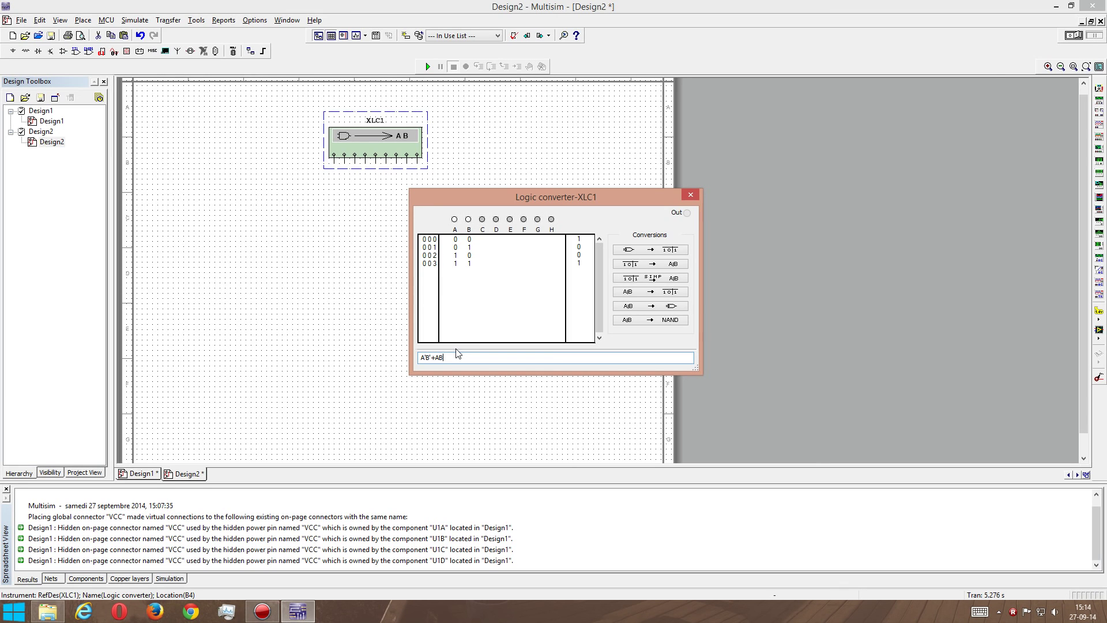
text(+C)
click(676, 292)
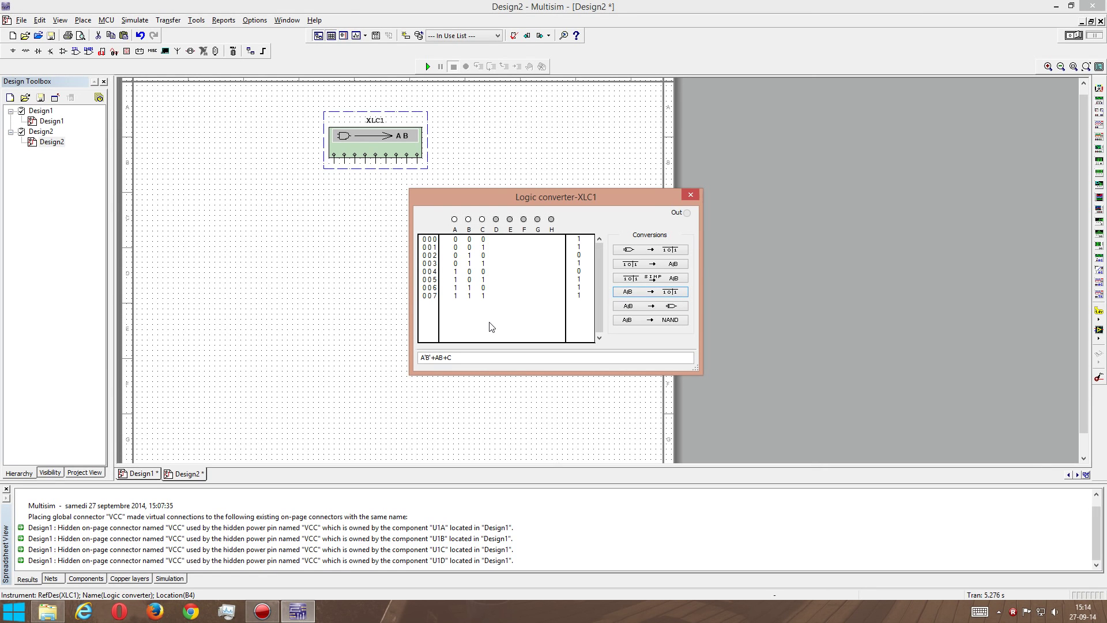
Clear the Boolean expression, convert the three-variable truth table back to an expression, and select the whole generated expression.
drag(490, 356, 372, 366)
key(Delete)
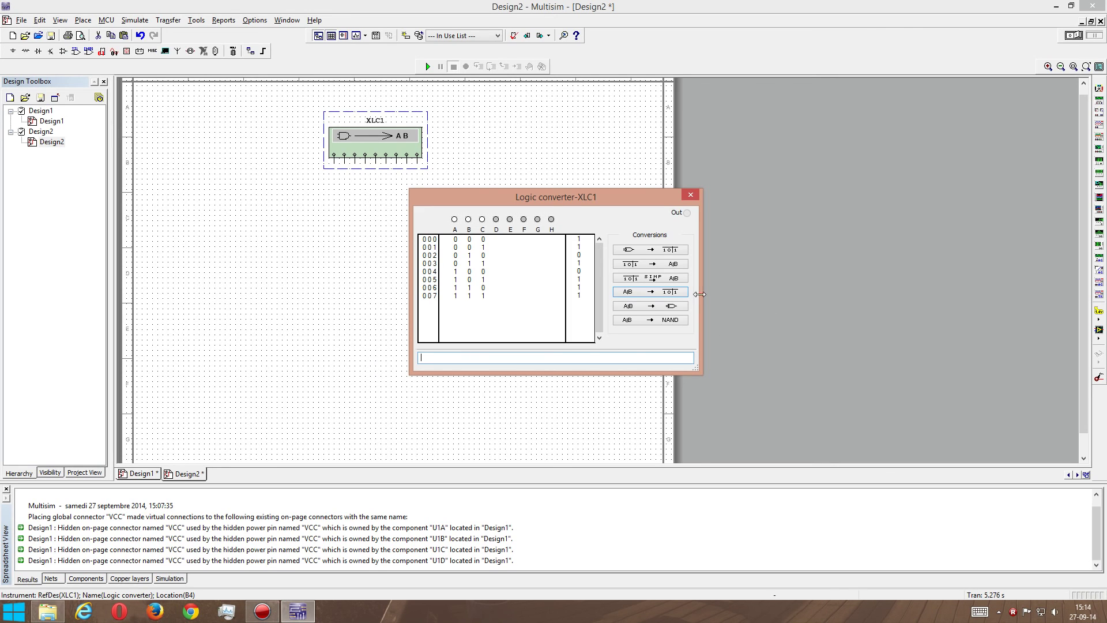
click(672, 266)
drag(554, 357, 353, 346)
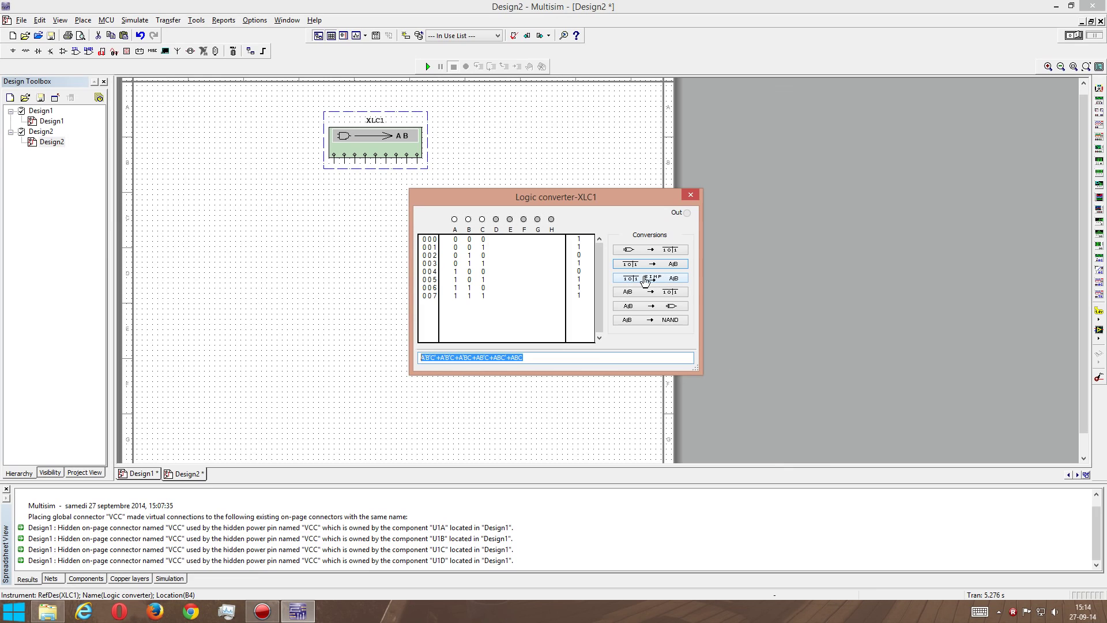
Convert the three-variable truth table to a simplified Boolean expression and close the logic converter.
click(675, 279)
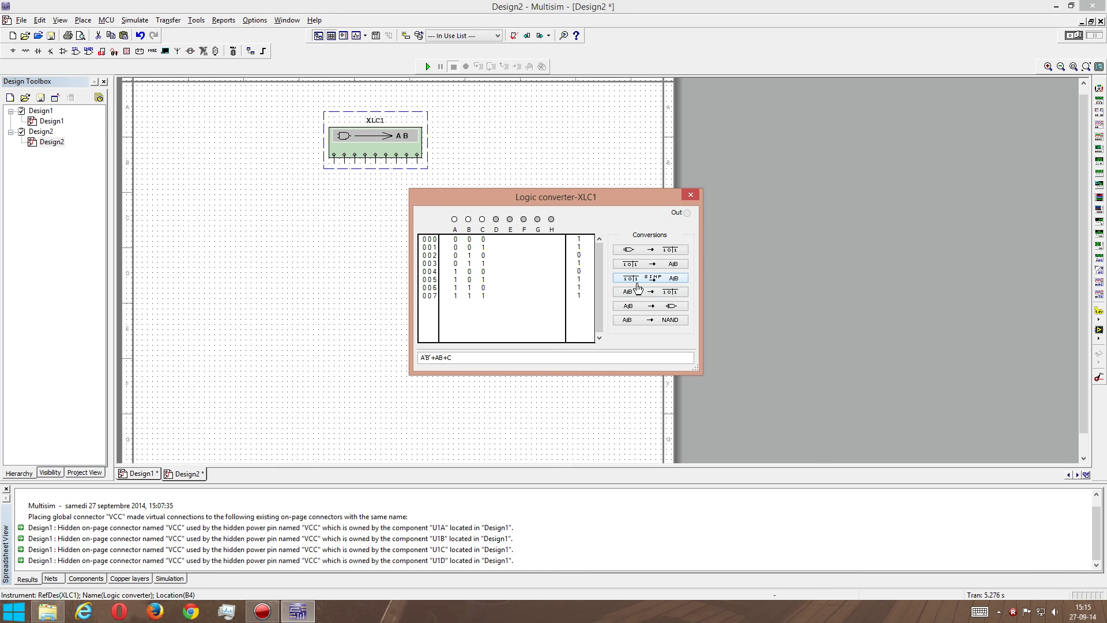
click(691, 196)
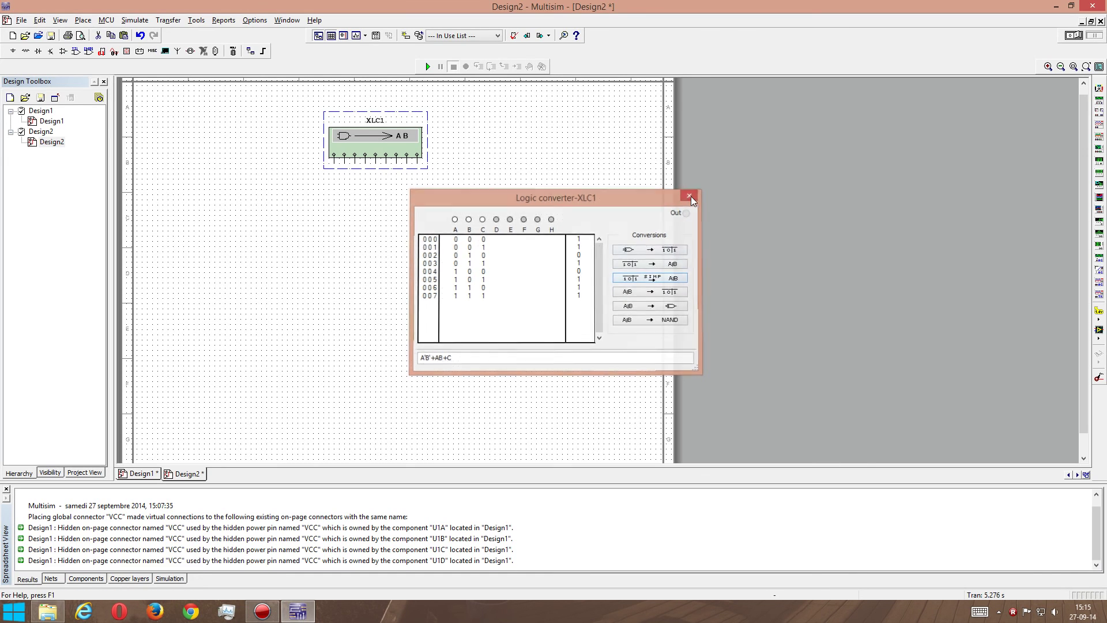
In Design1, delete the VCC source, switch S1 and the A and B input lines, plus the output probe X1.
click(43, 110)
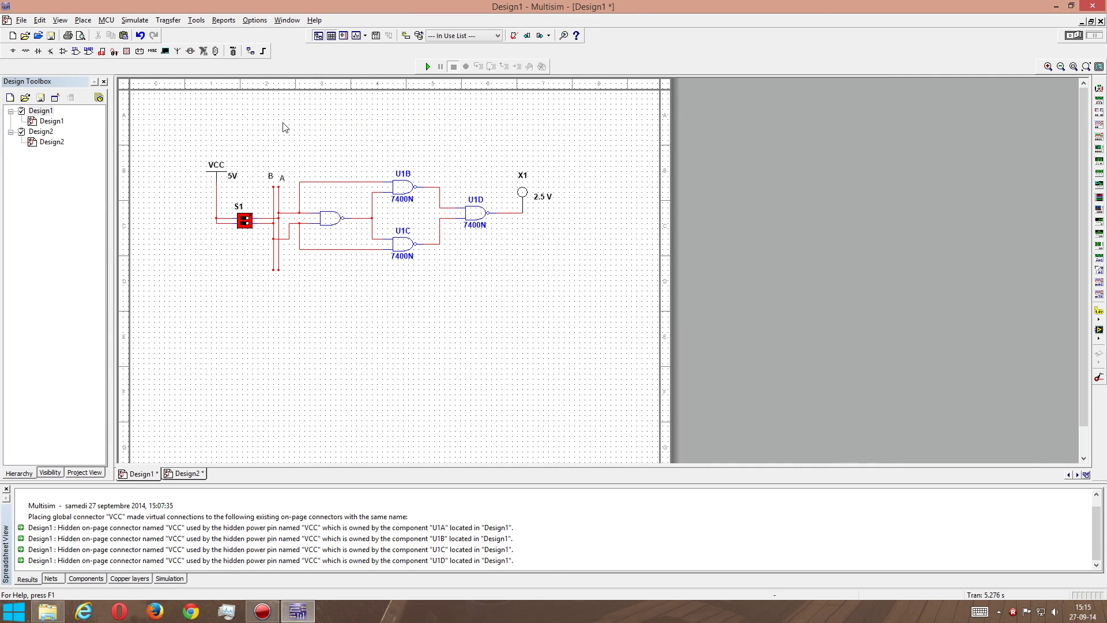
drag(180, 120, 287, 282)
key(Delete)
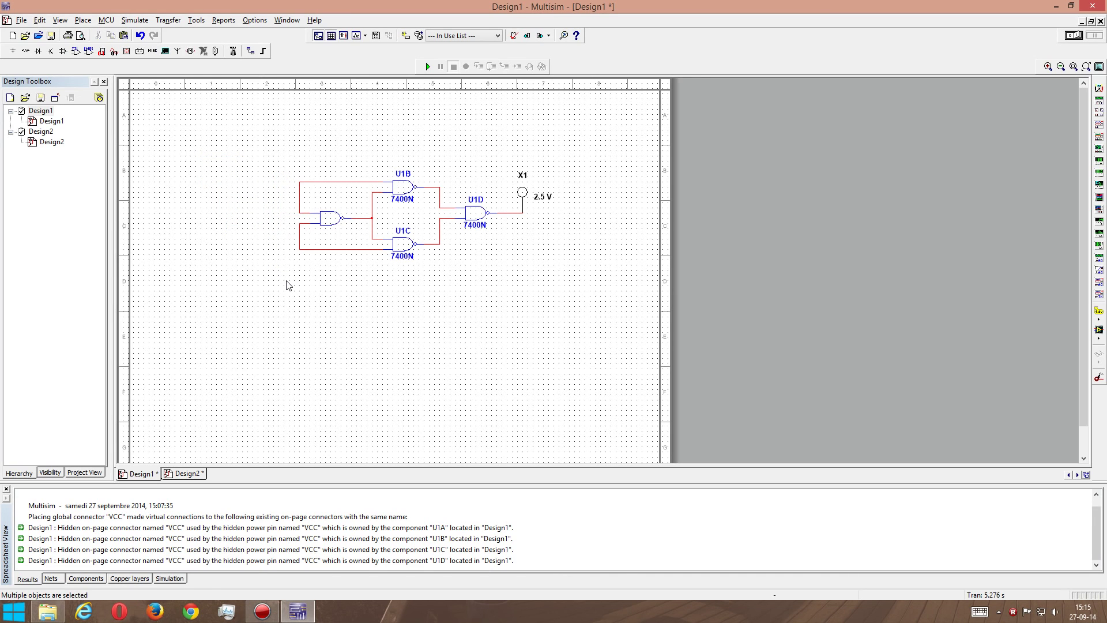
drag(508, 145, 572, 265)
key(Delete)
Place a logic converter above the NAND circuit and wire U1D's output to the converter's output terminal.
click(1098, 186)
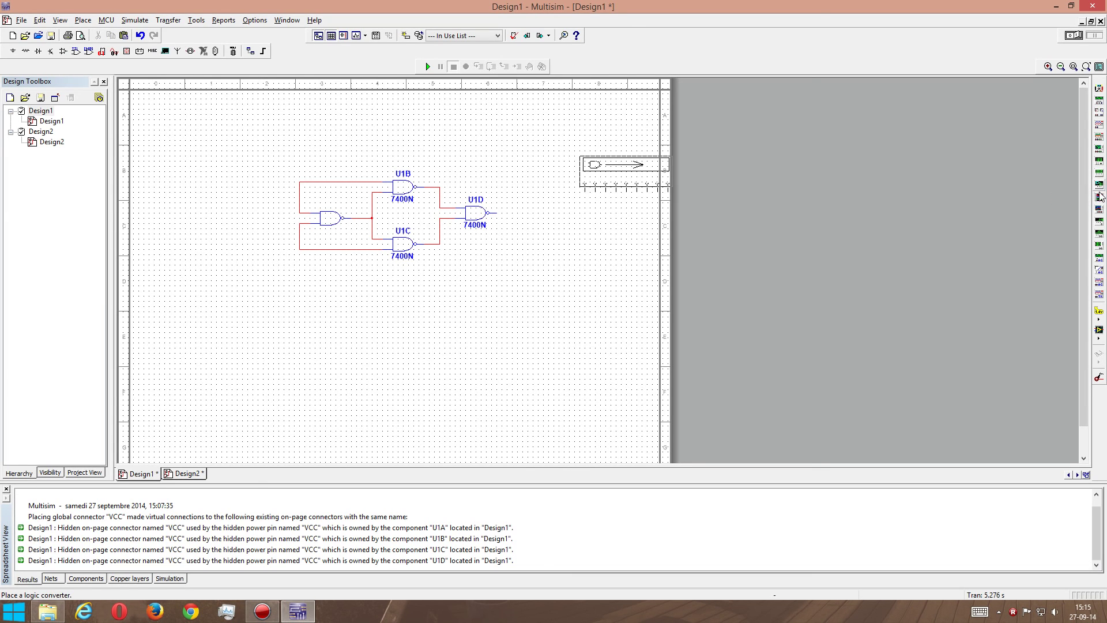
click(318, 149)
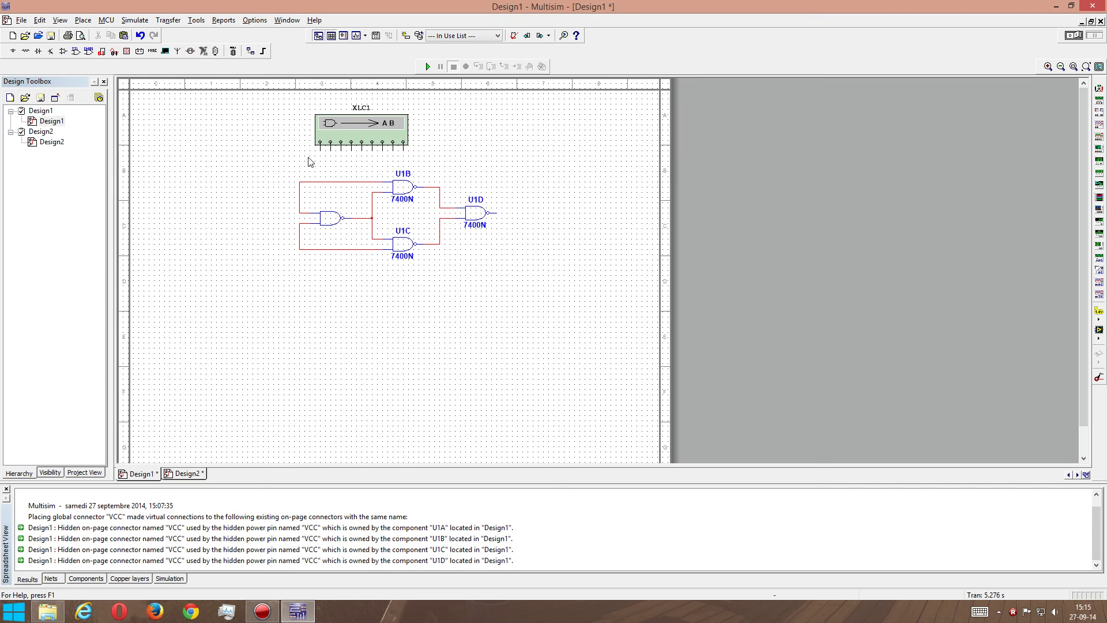
drag(307, 156, 400, 139)
click(497, 212)
click(404, 150)
Wire the converter's A and B terminals to the upper and lower input nodes of the first NAND gate.
click(320, 150)
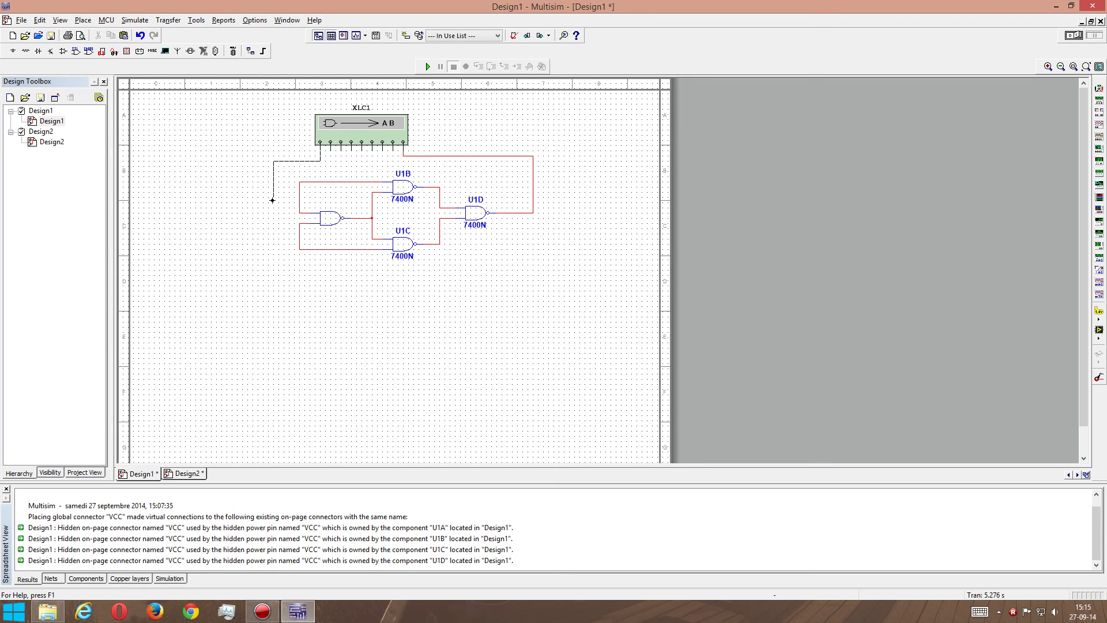
click(299, 213)
click(330, 144)
click(299, 223)
Open the logic converter, convert the NAND circuit to a truth table, and move the converter window below the circuit.
right_click(368, 118)
click(433, 403)
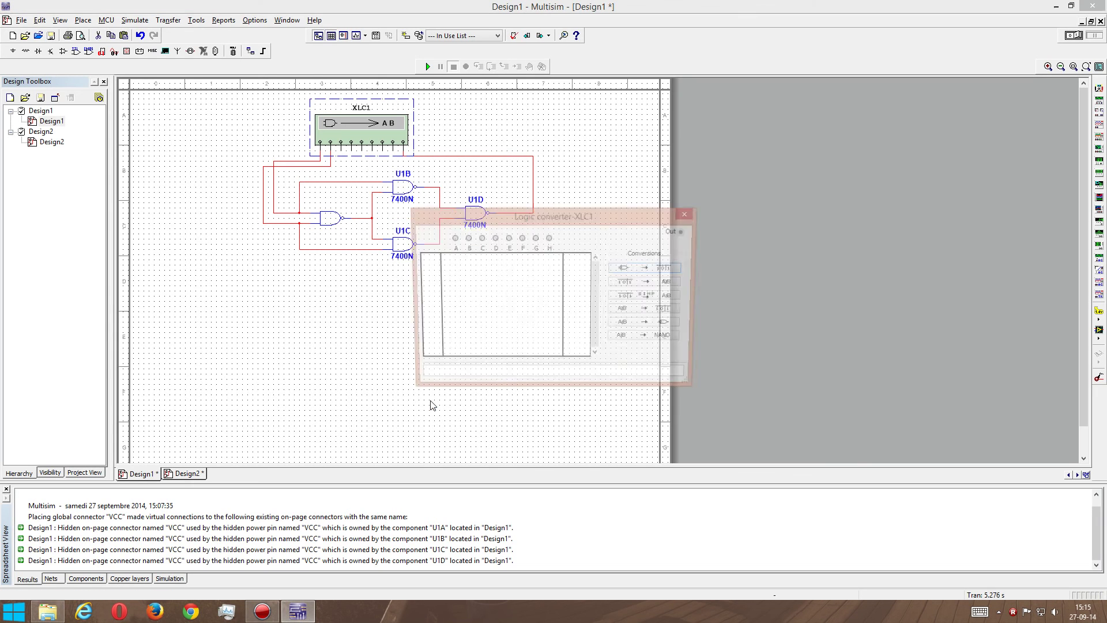
click(643, 269)
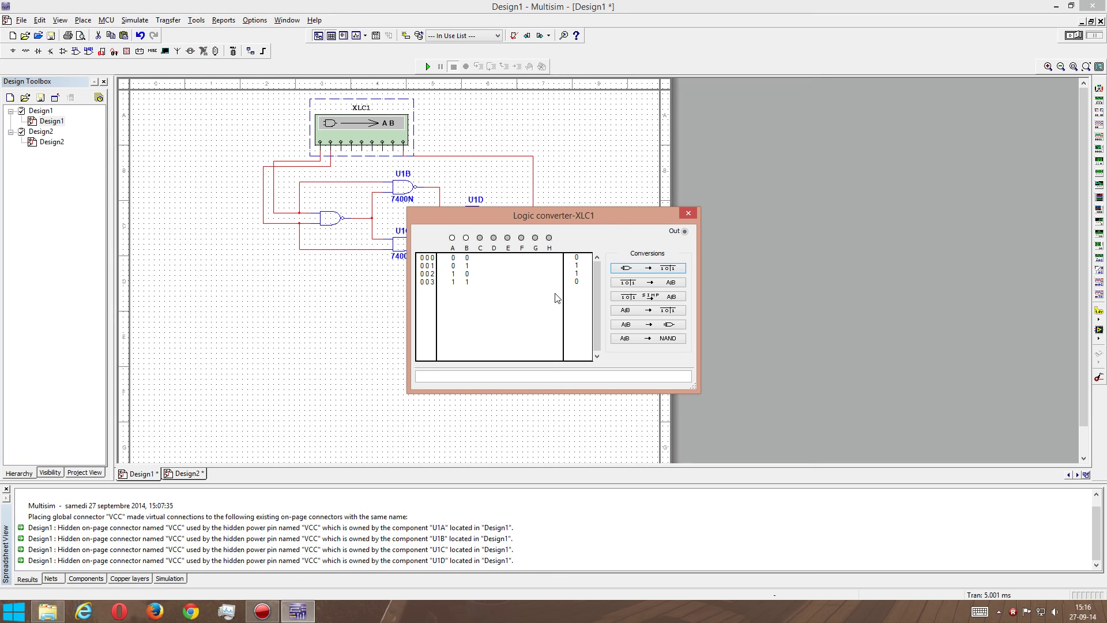
drag(582, 215, 494, 281)
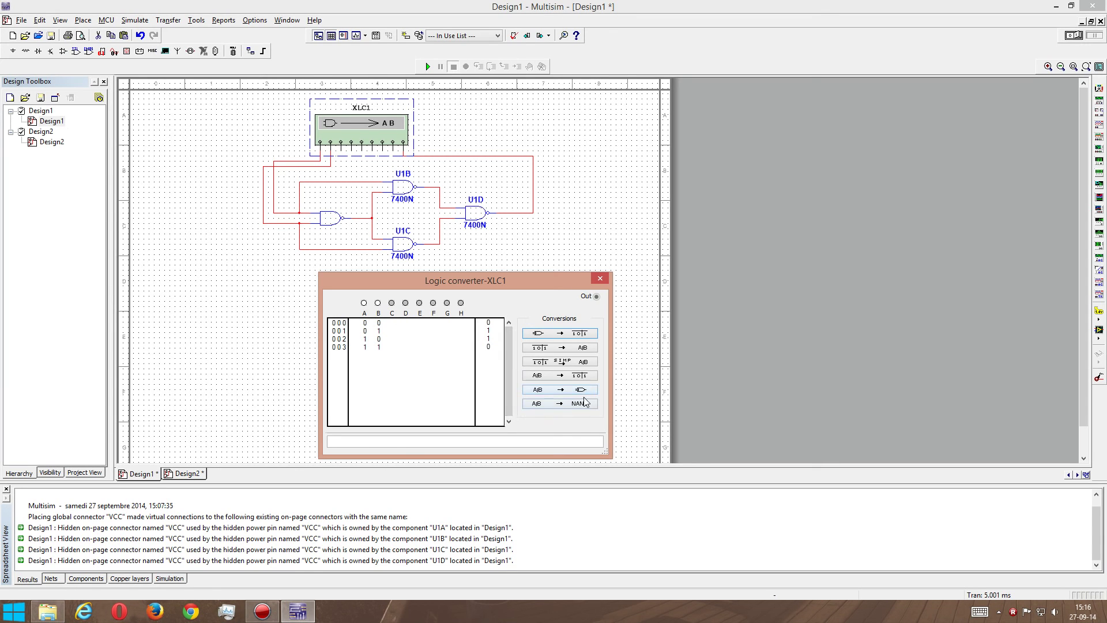
Convert the truth table to a simplified Boolean expression and generate a general gate circuit from it.
click(576, 362)
double_click(361, 442)
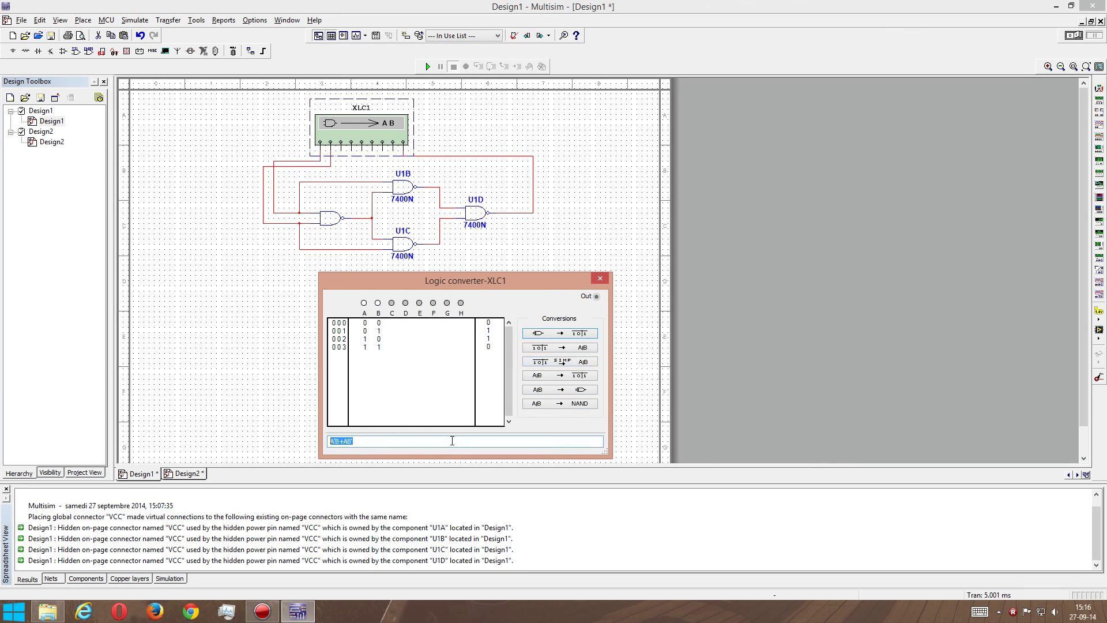
click(582, 391)
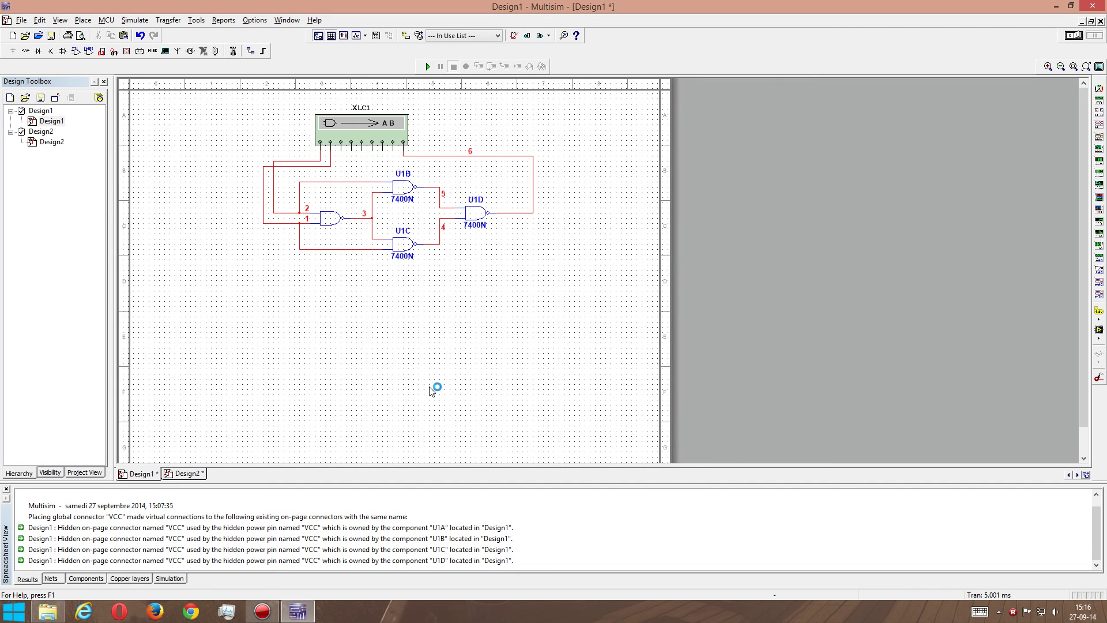